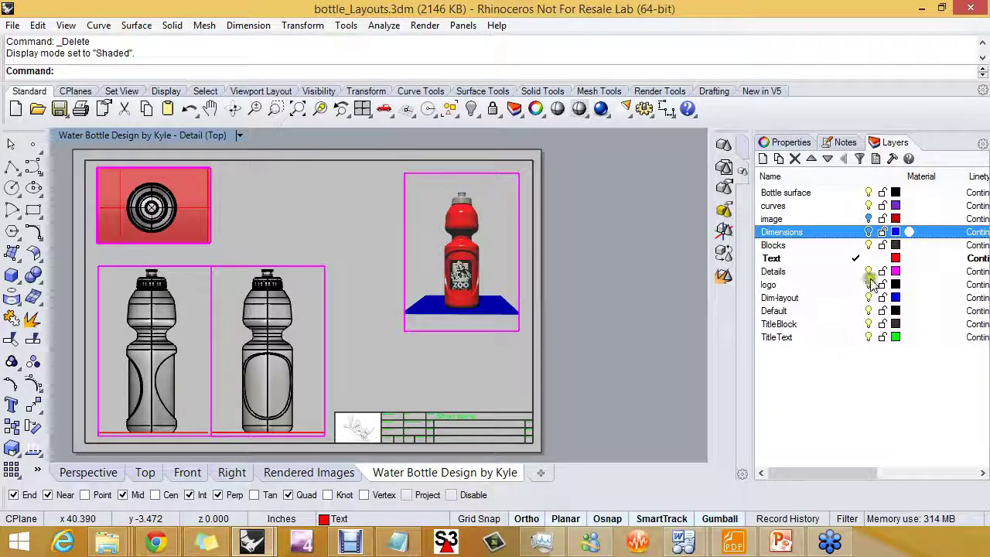
# Turn the Dimensions layer on and hide it in the Right detail only, then return to layout space
pyautogui.click(868, 232)
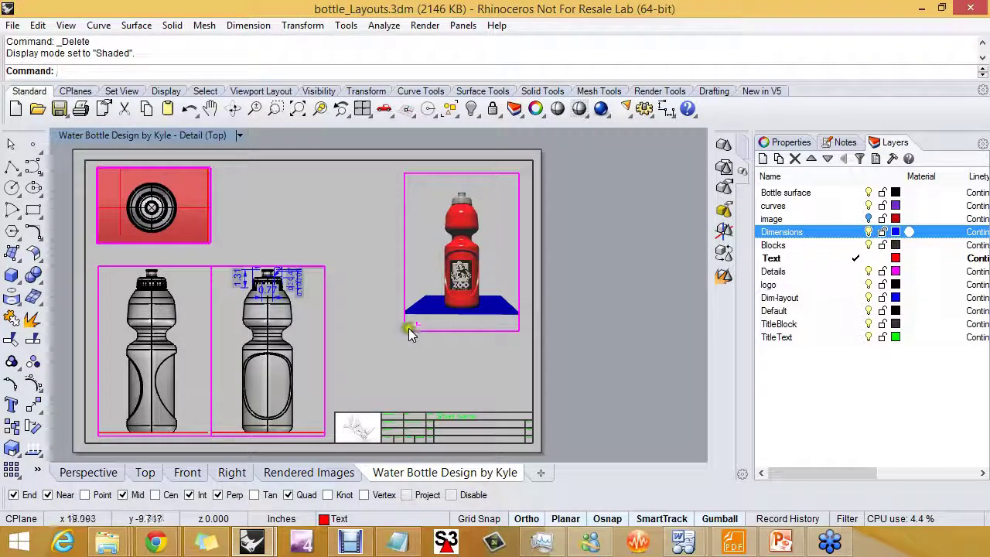
pyautogui.doubleClick(310, 343)
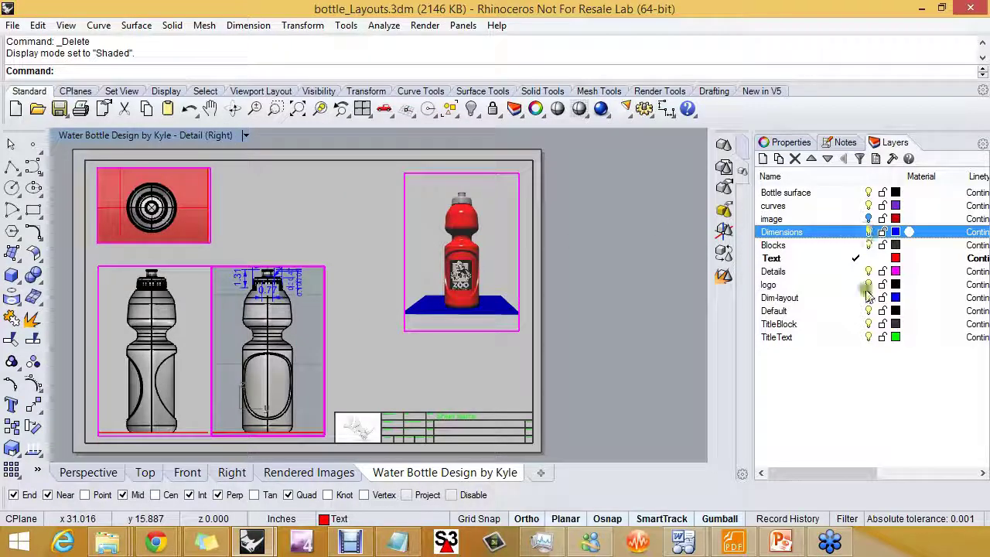
pyautogui.moveTo(844, 473); pyautogui.dragTo(918, 471)
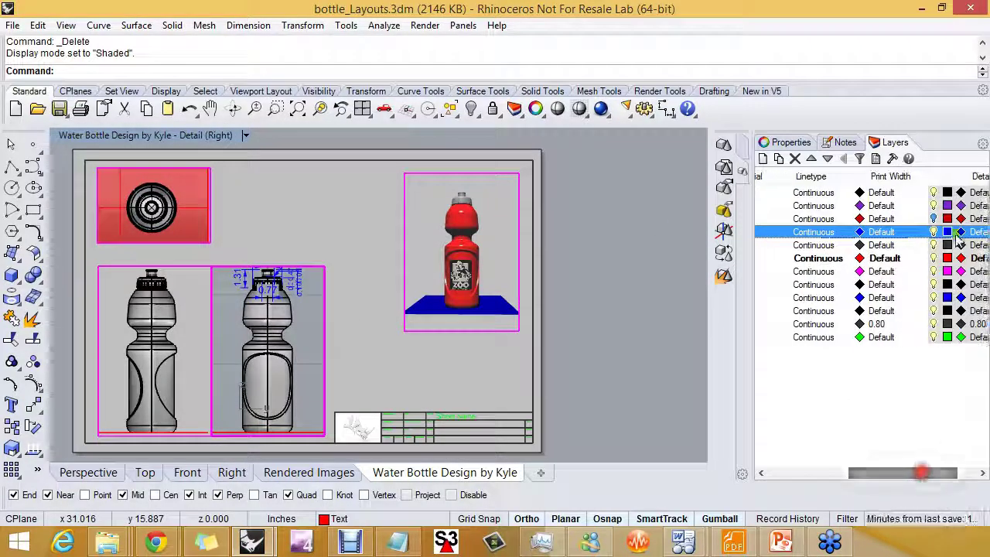
pyautogui.click(934, 232)
pyautogui.doubleClick(356, 313)
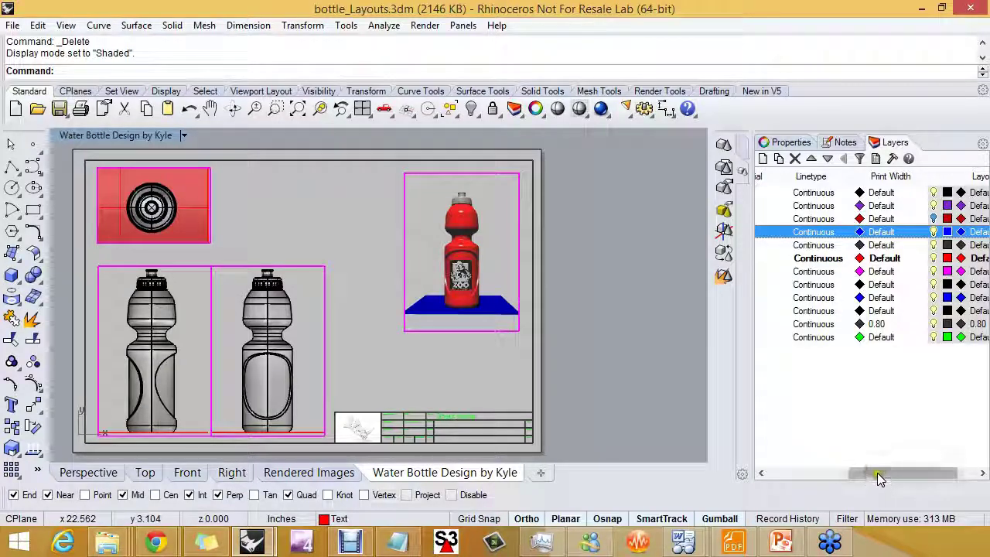
# Make Dim-layout the current layer
pyautogui.moveTo(879, 473); pyautogui.dragTo(791, 474)
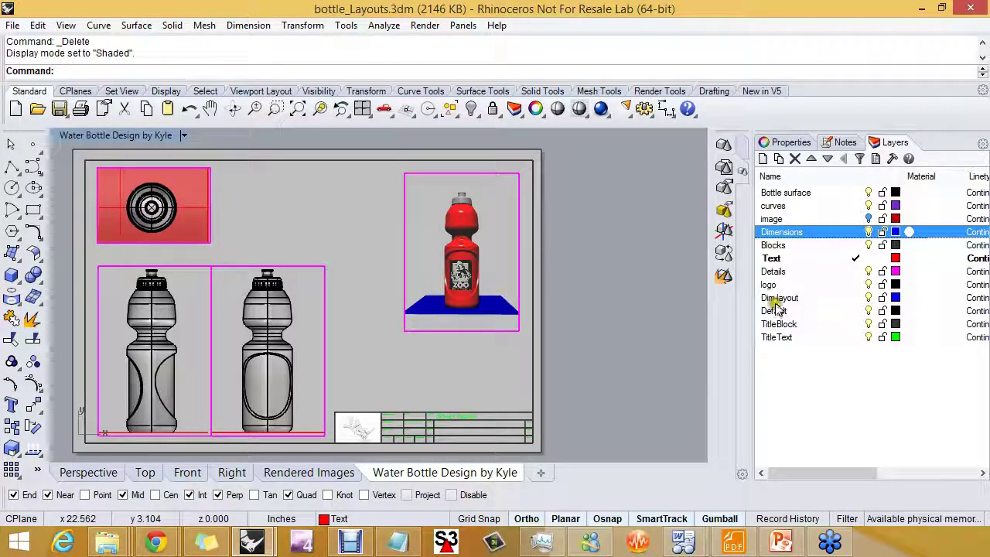
pyautogui.click(856, 298)
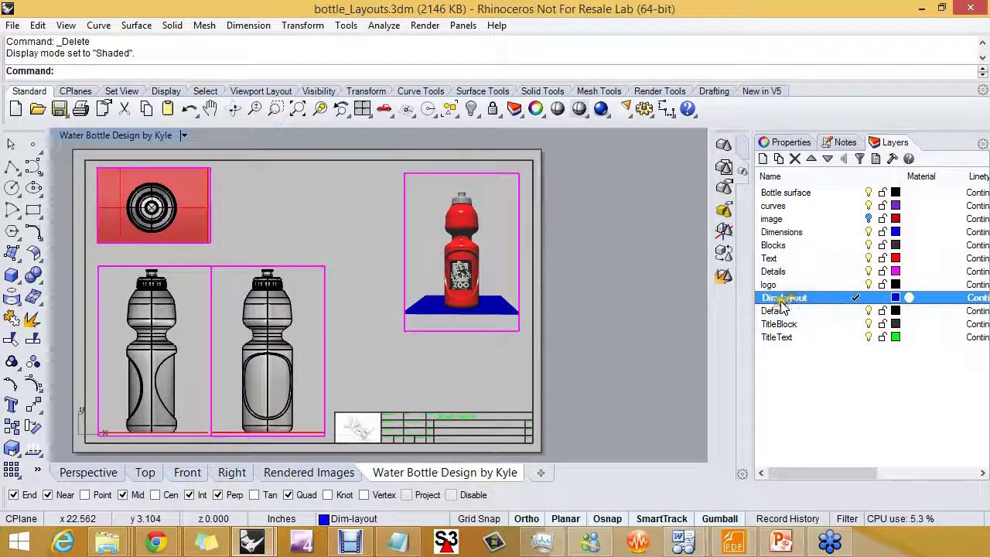
pyautogui.moveTo(255, 214); pyautogui.dragTo(263, 223, button='right')
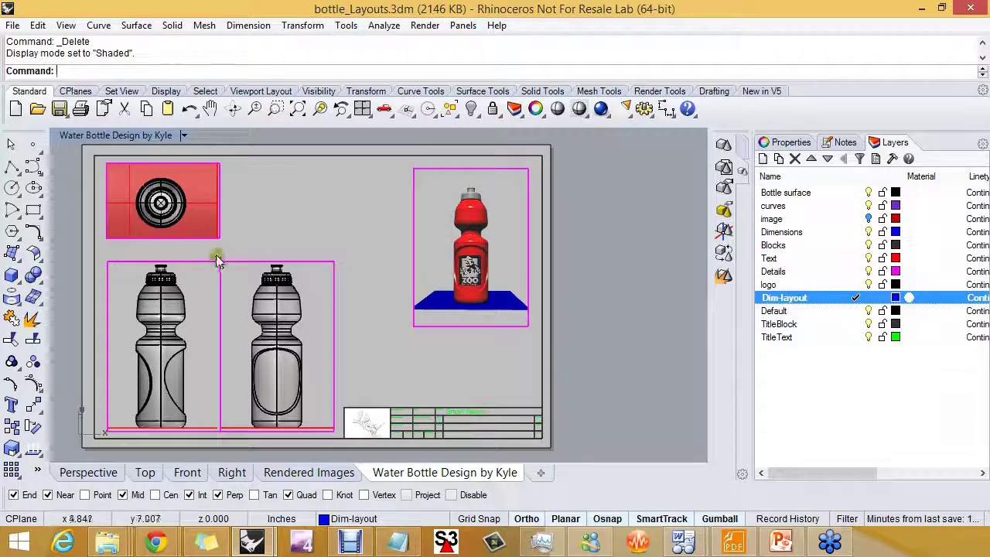
pyautogui.moveTo(217, 262); pyautogui.dragTo(229, 260, button='right')
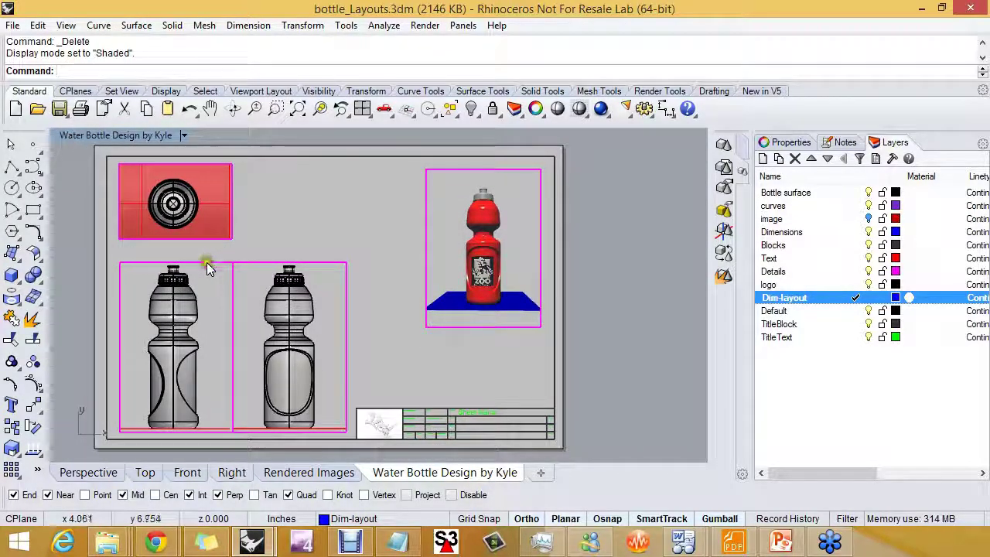
pyautogui.moveTo(220, 259); pyautogui.dragTo(215, 260, button='right')
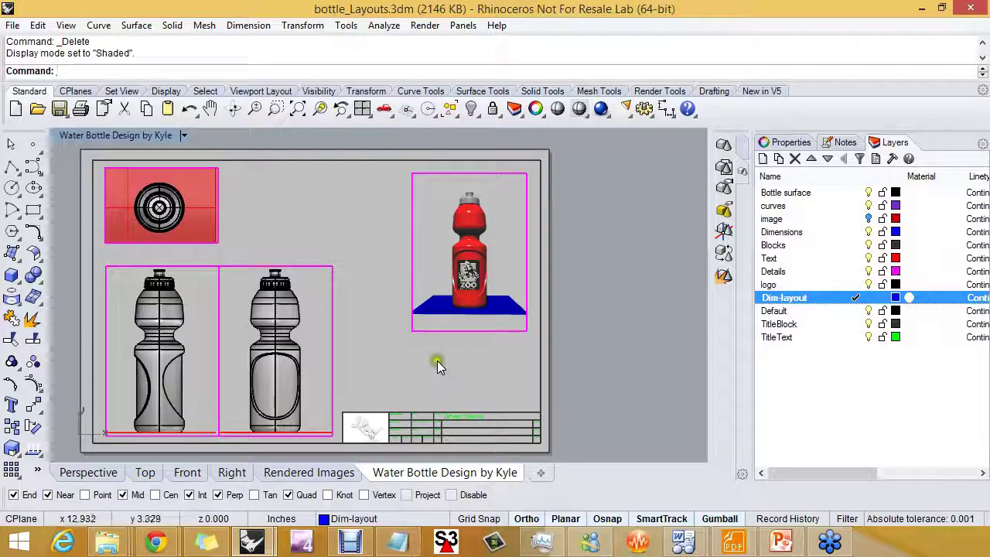
# Move the two lower bottle details and the red bottle detail slightly up the sheet together
pyautogui.moveTo(352, 337); pyautogui.dragTo(199, 282)
pyautogui.moveTo(316, 252); pyautogui.dragTo(316, 244)
pyautogui.click(396, 360)
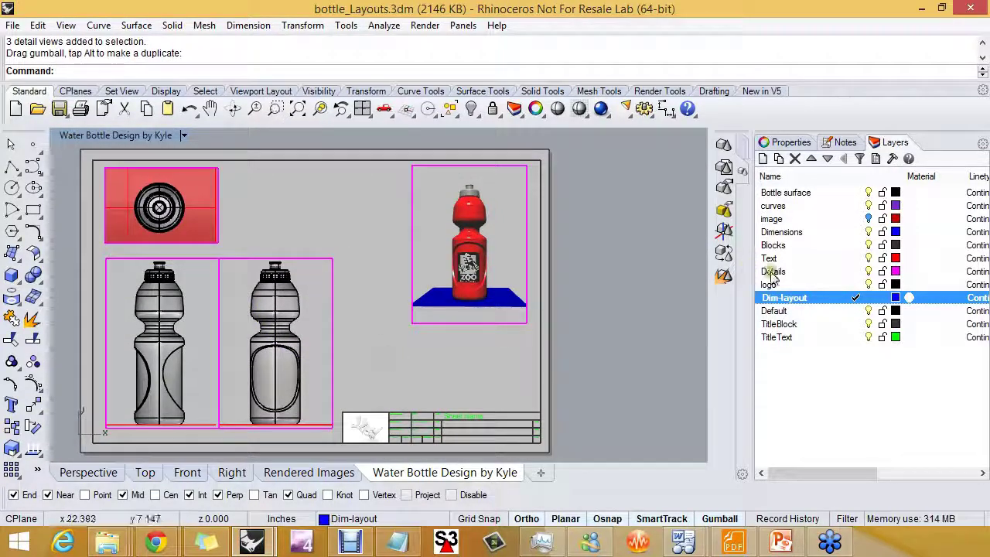
# Make Text the current layer and insert the Detail_titles block as a block instance at insertion point 0
pyautogui.click(860, 259)
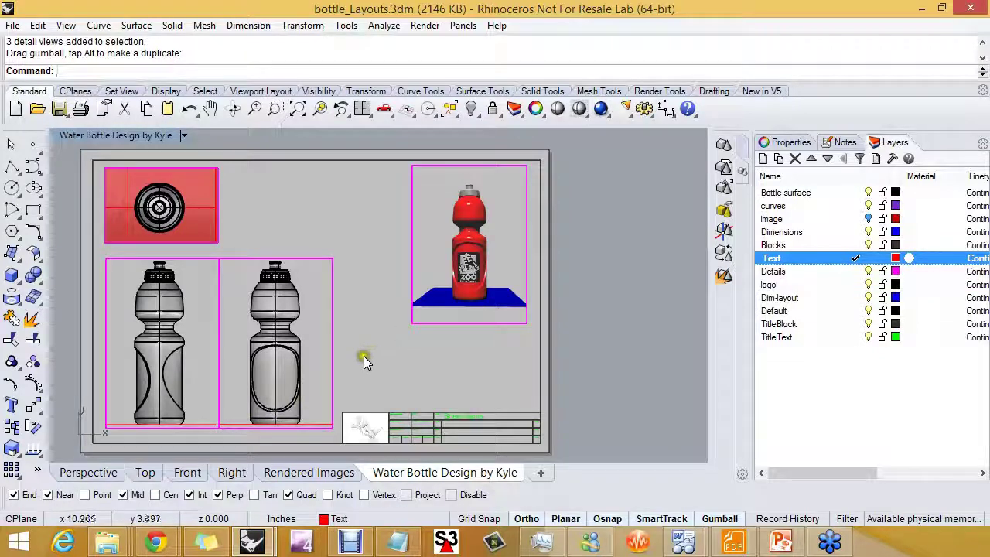
pyautogui.moveTo(373, 361); pyautogui.dragTo(364, 359, button='right')
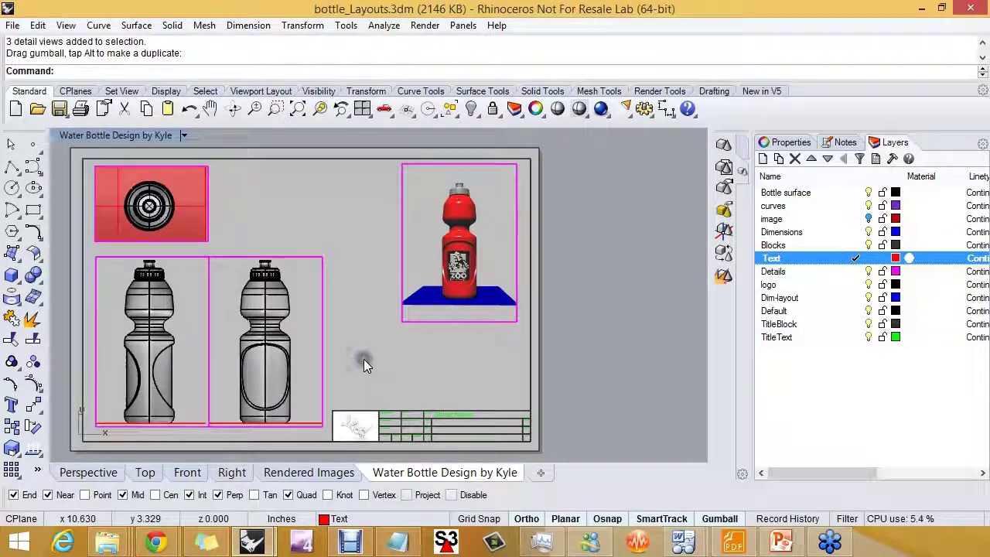
pyautogui.click(725, 168)
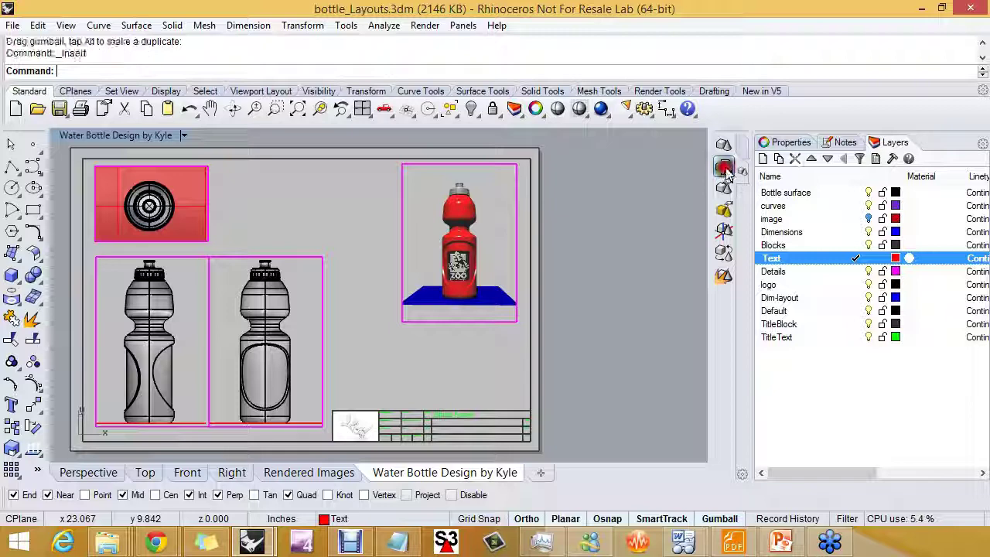
pyautogui.click(416, 93)
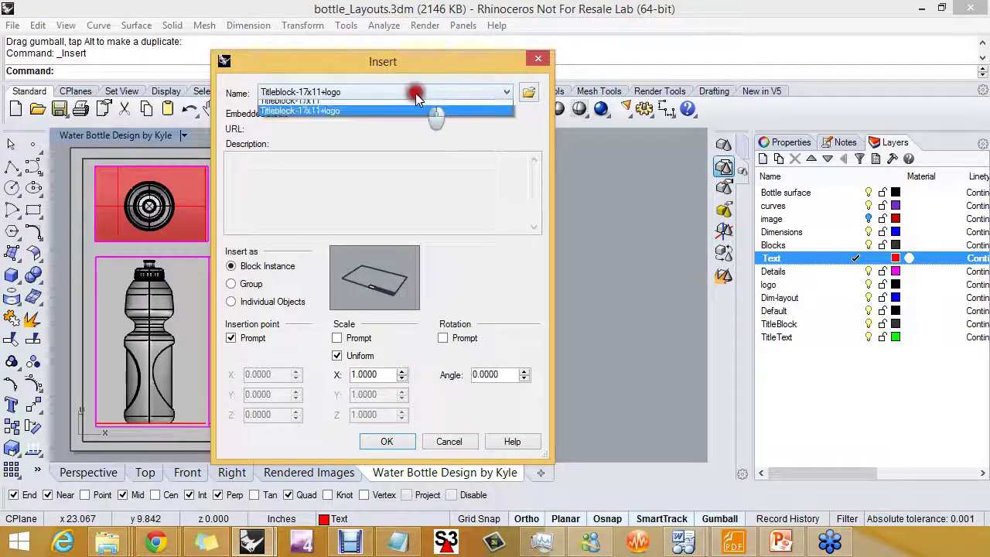
pyautogui.click(298, 102)
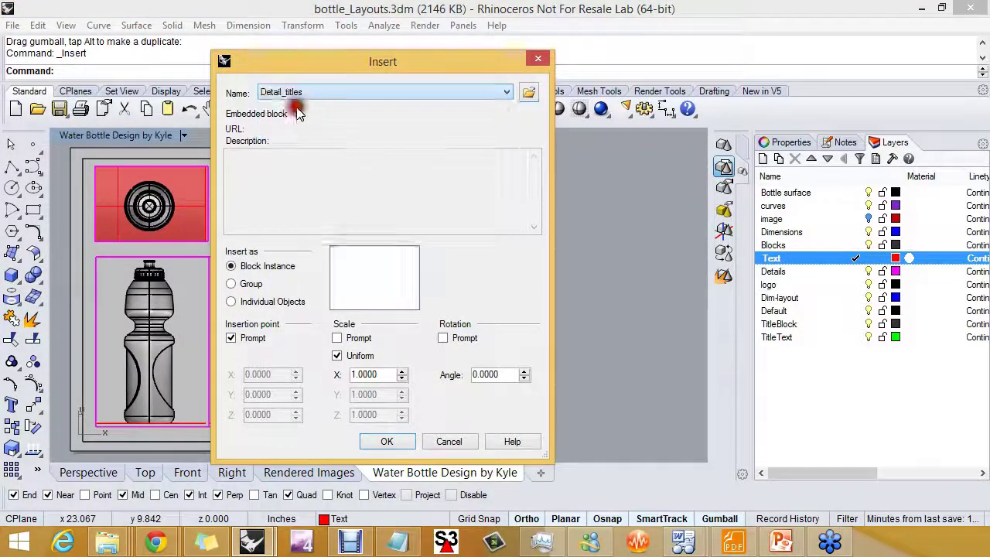
pyautogui.click(387, 441)
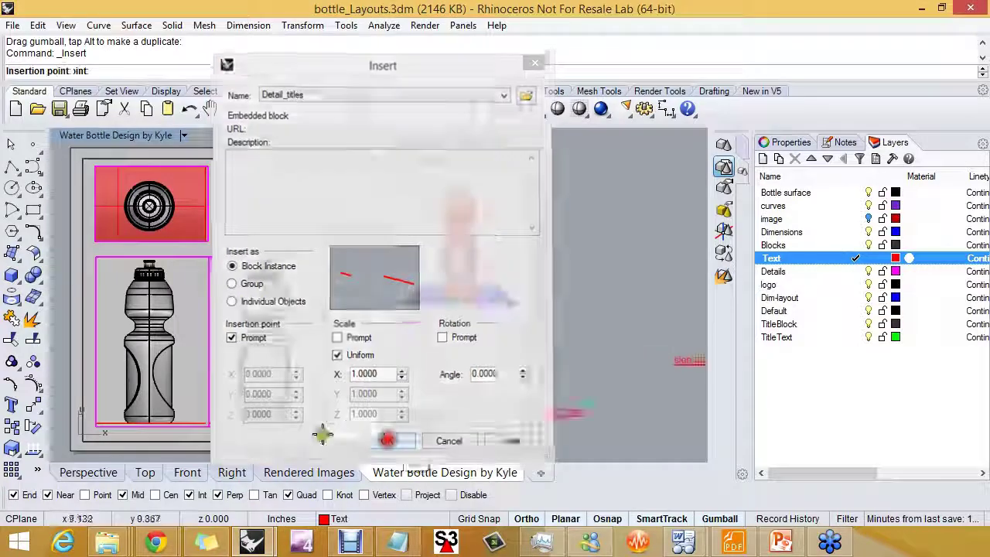
pyautogui.scroll(-3, 190, 426)
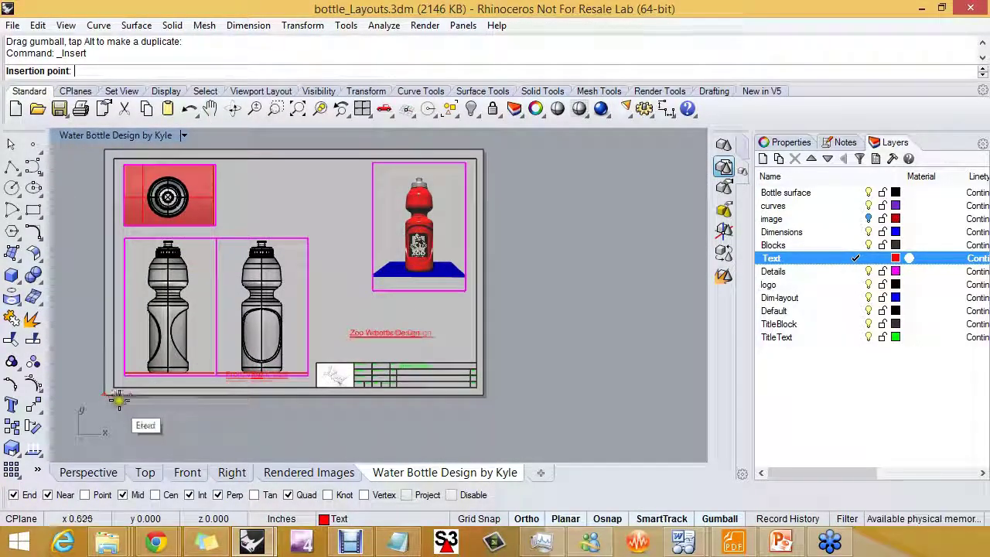
pyautogui.write('0')
pyautogui.press('Return')
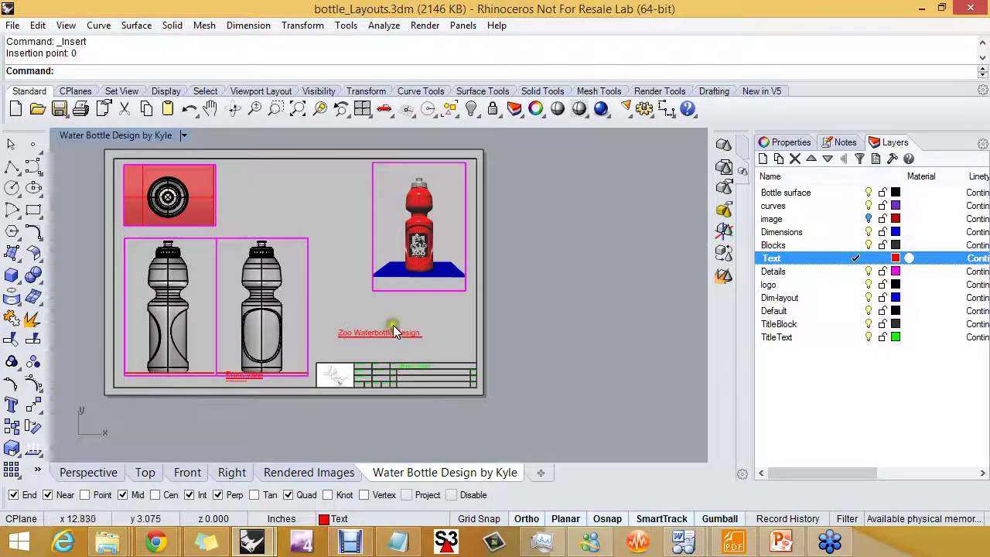
# Explode the inserted titles block into separate text and curves
pyautogui.scroll(3, 394, 331)
pyautogui.click(399, 273)
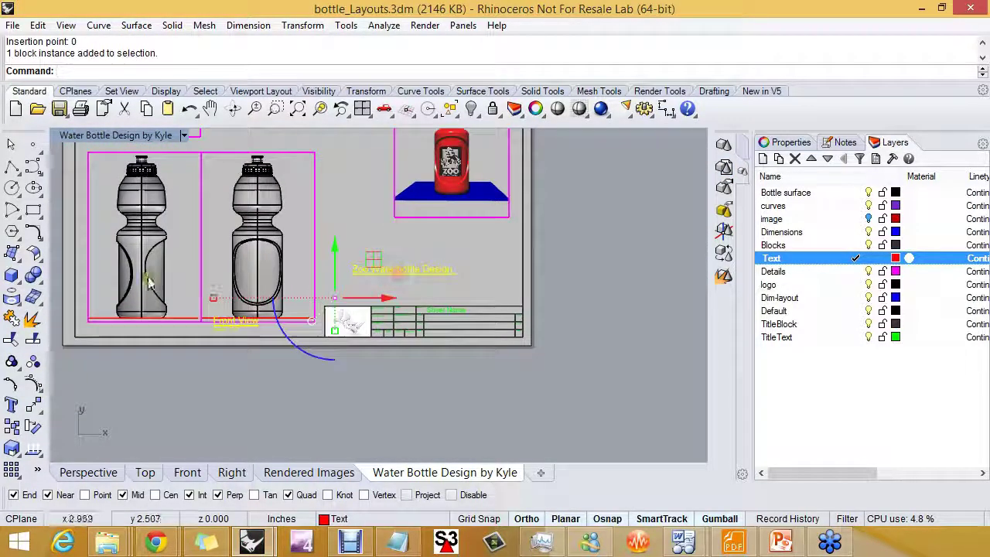
pyautogui.click(32, 318)
# Move the Front View title, its underline and scale note to sit just below the front bottle detail
pyautogui.scroll(4, 254, 332)
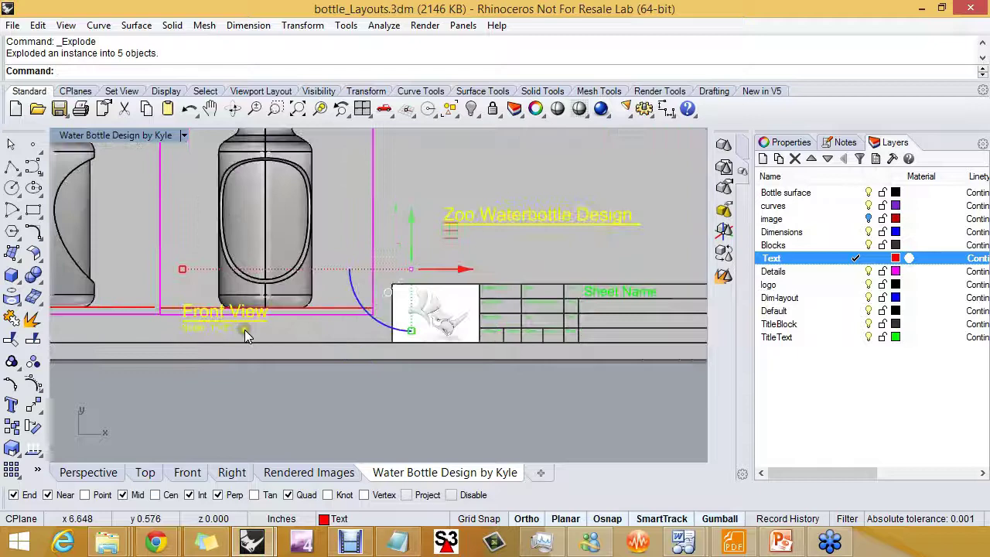
pyautogui.click(255, 337)
pyautogui.moveTo(196, 323); pyautogui.dragTo(235, 308)
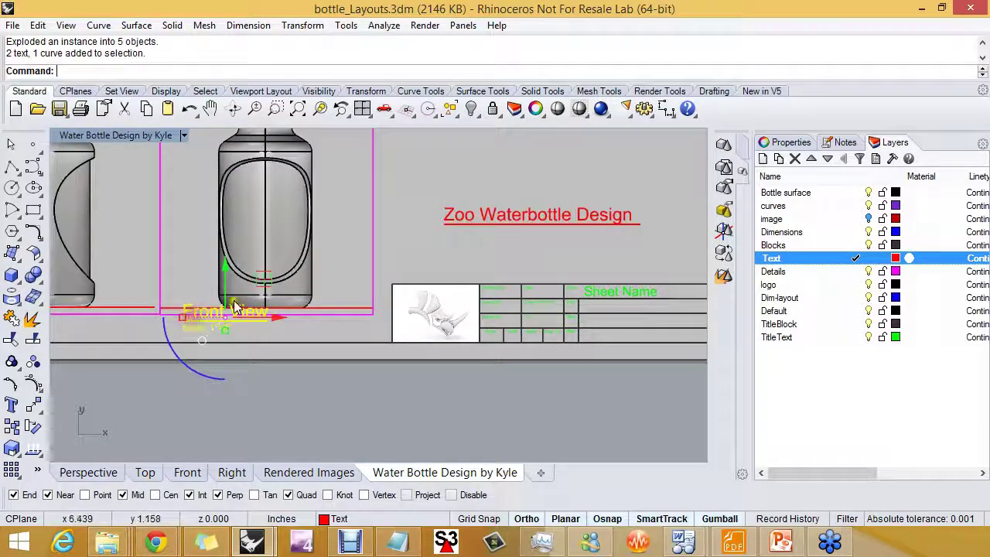
pyautogui.moveTo(227, 272); pyautogui.dragTo(321, 331)
pyautogui.click(456, 259)
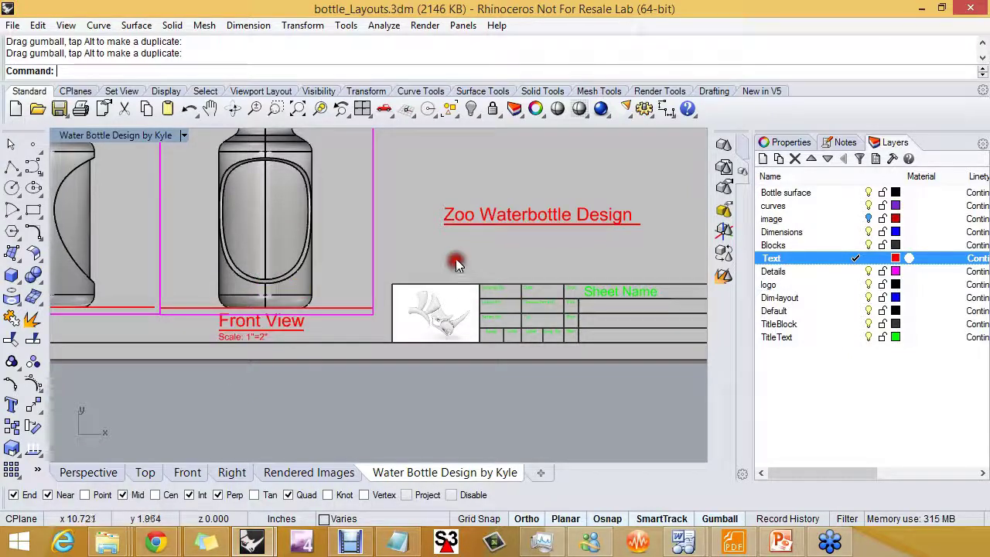
# Move the Zoo Waterbottle Design title and its underline directly below the red bottle detail
pyautogui.scroll(-2, 454, 261)
pyautogui.moveTo(455, 259); pyautogui.dragTo(323, 320, button='right')
pyautogui.moveTo(430, 291); pyautogui.dragTo(471, 262)
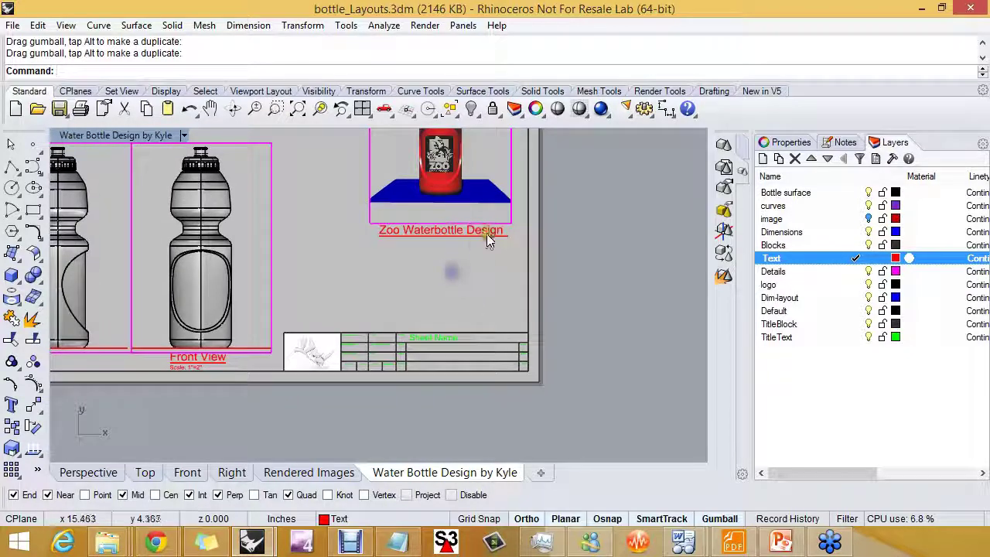
# Examine the text properties of the Zoo Waterbottle Design title
pyautogui.click(487, 231)
pyautogui.press('Down')
pyautogui.press('Return')
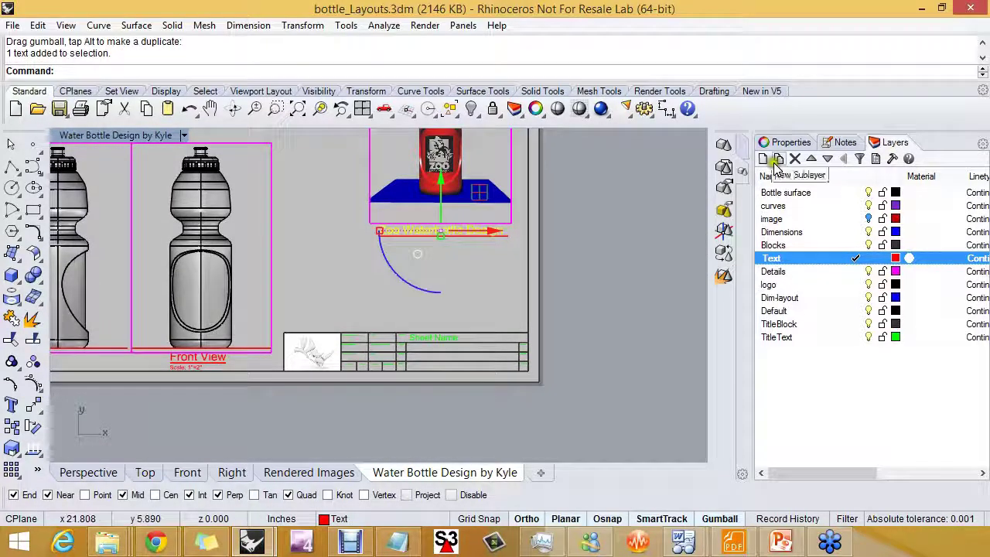
pyautogui.click(783, 142)
pyautogui.click(814, 164)
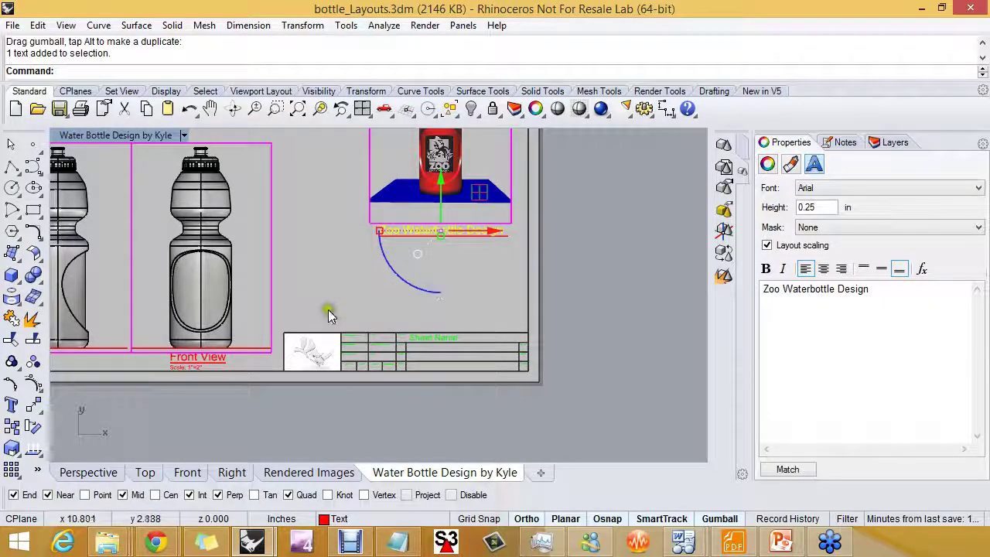
pyautogui.click(361, 297)
# Copy the Front View title, underline and scale note horizontally to below the neighbouring side bottle detail
pyautogui.moveTo(361, 296); pyautogui.dragTo(464, 310, button='right')
pyautogui.scroll(4, 464, 309)
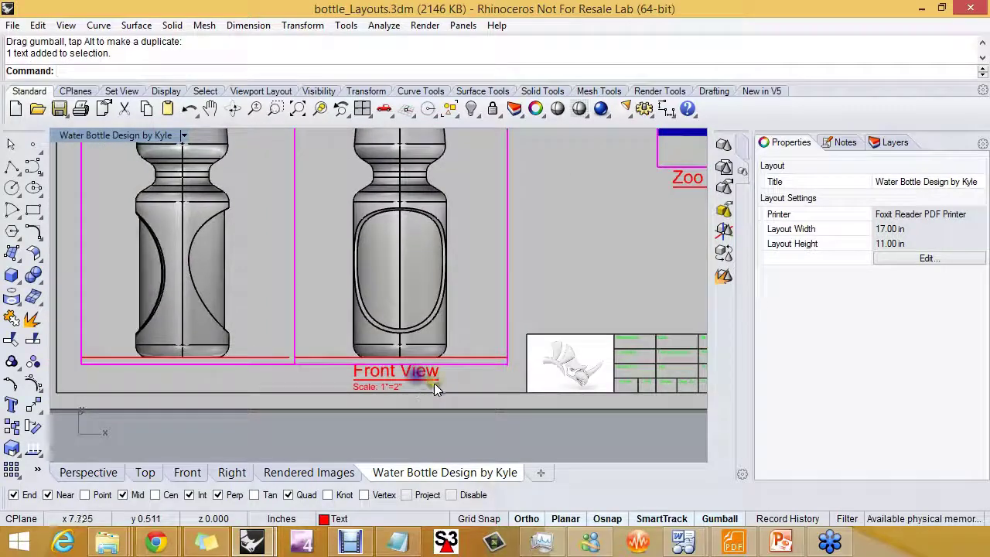
pyautogui.click(446, 372)
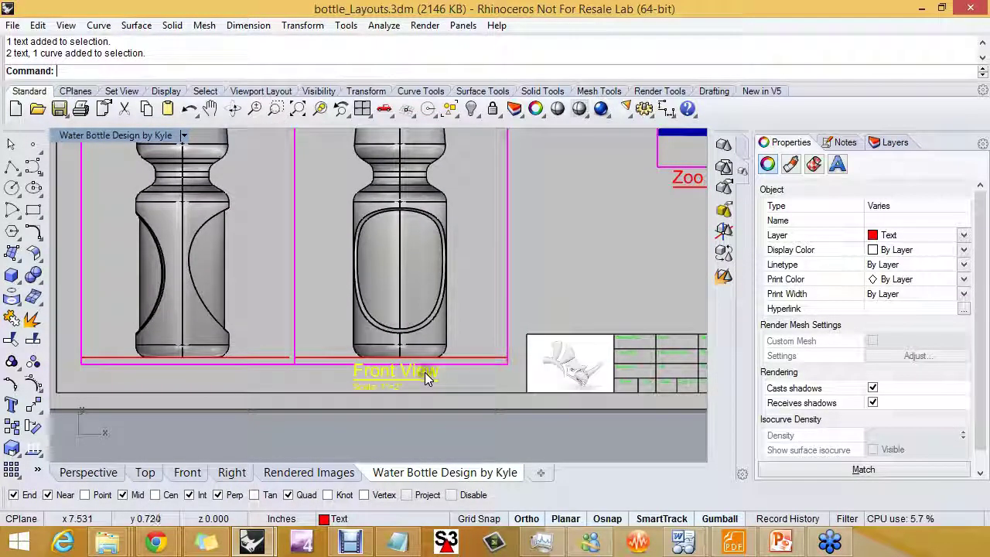
pyautogui.moveTo(433, 368); pyautogui.dragTo(442, 377, button='right')
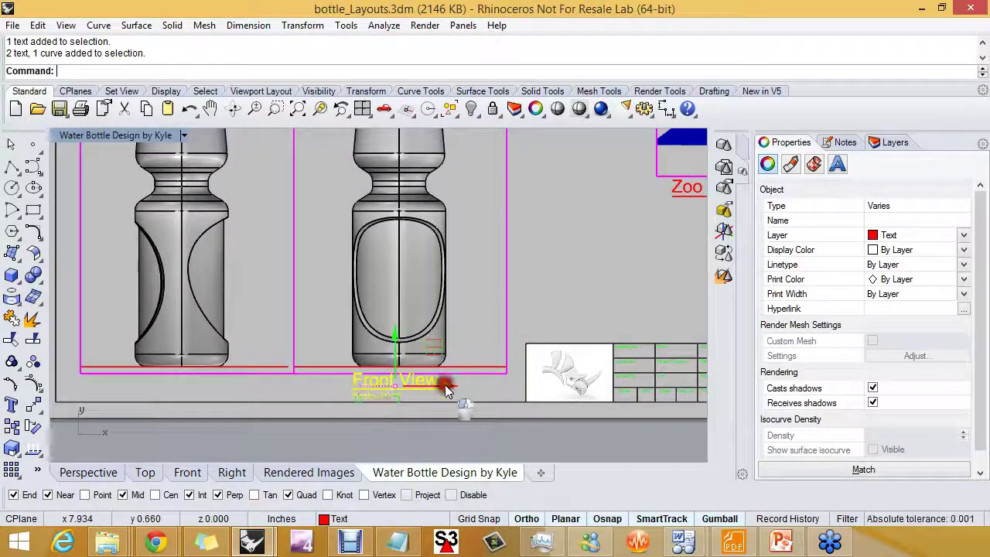
pyautogui.moveTo(445, 385); pyautogui.dragTo(229, 384)
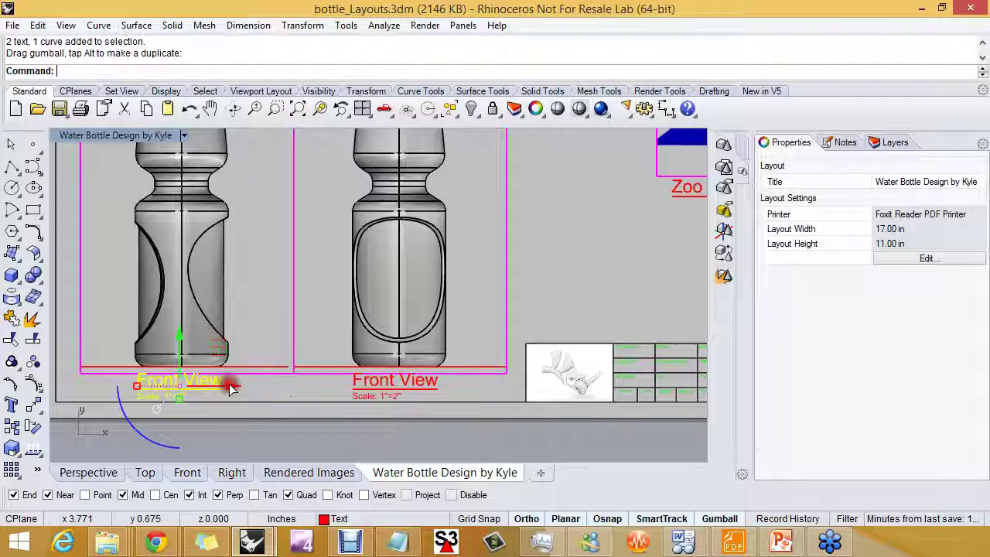
# Change the copied title's text to Side View
pyautogui.doubleClick(175, 381)
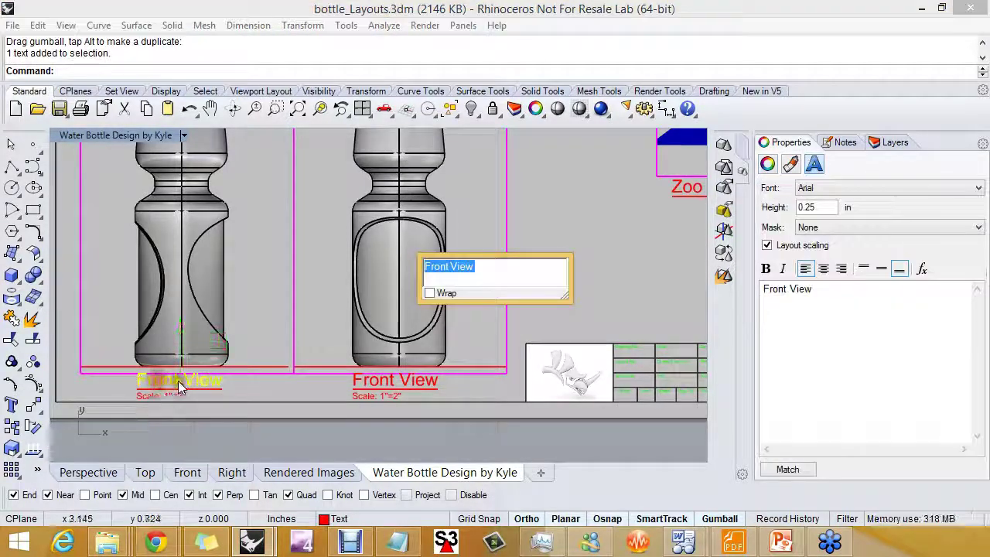
pyautogui.moveTo(452, 270); pyautogui.dragTo(427, 268)
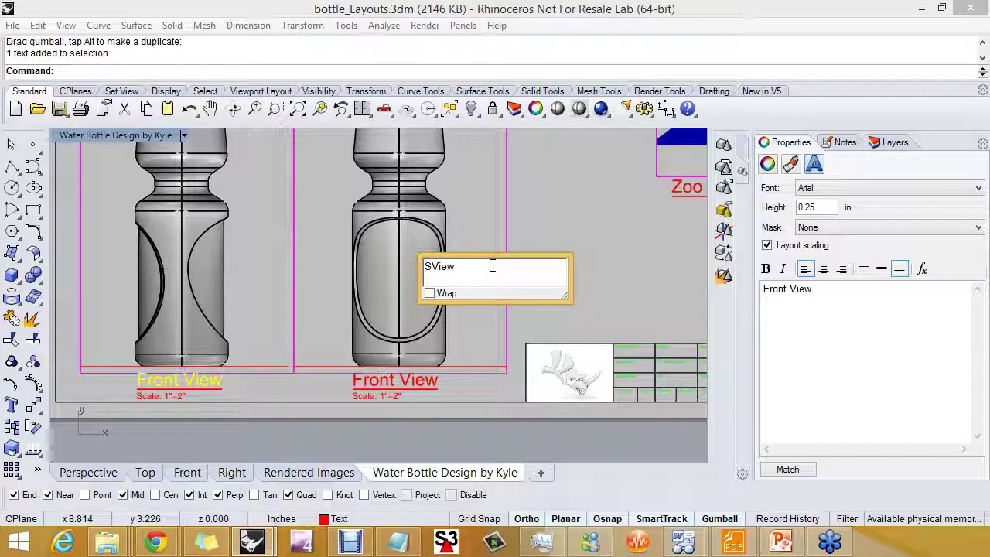
pyautogui.write('Side')
pyautogui.click(606, 273)
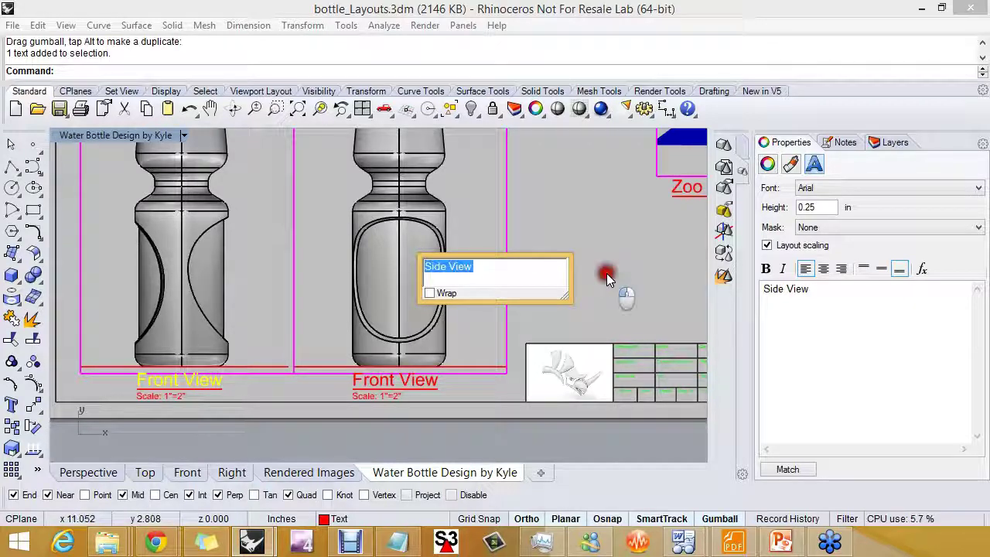
# Copy the Side View and Front View titles with their underlines and scale notes straight up to below the top-view detail
pyautogui.scroll(3, 292, 344)
pyautogui.scroll(-2, 284, 406)
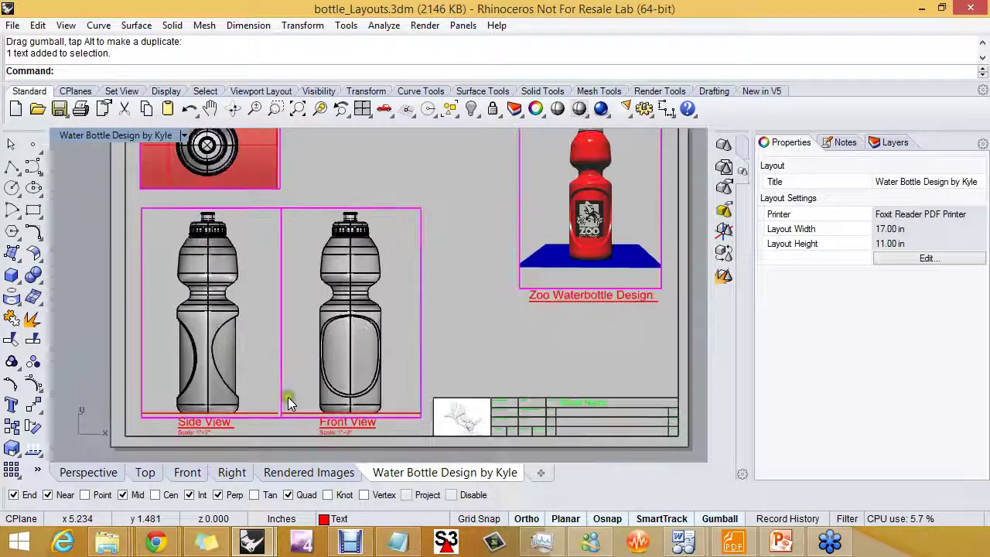
pyautogui.scroll(-2, 283, 415)
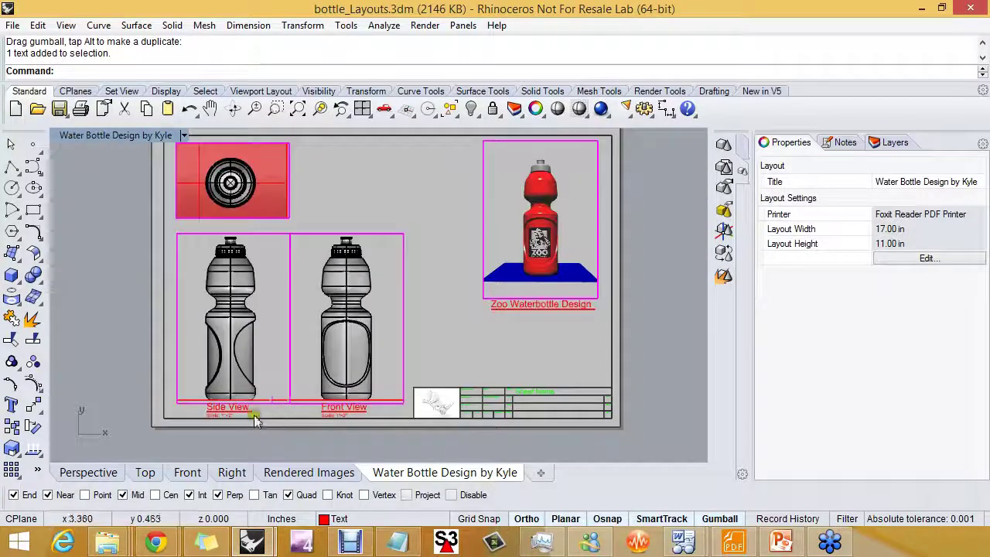
pyautogui.moveTo(170, 397); pyautogui.dragTo(394, 435)
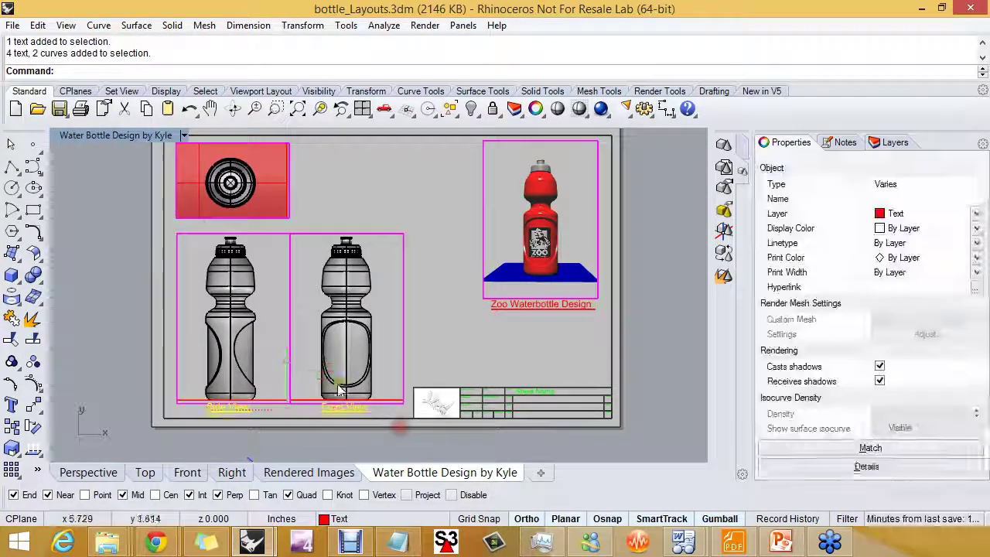
pyautogui.scroll(1, 251, 409)
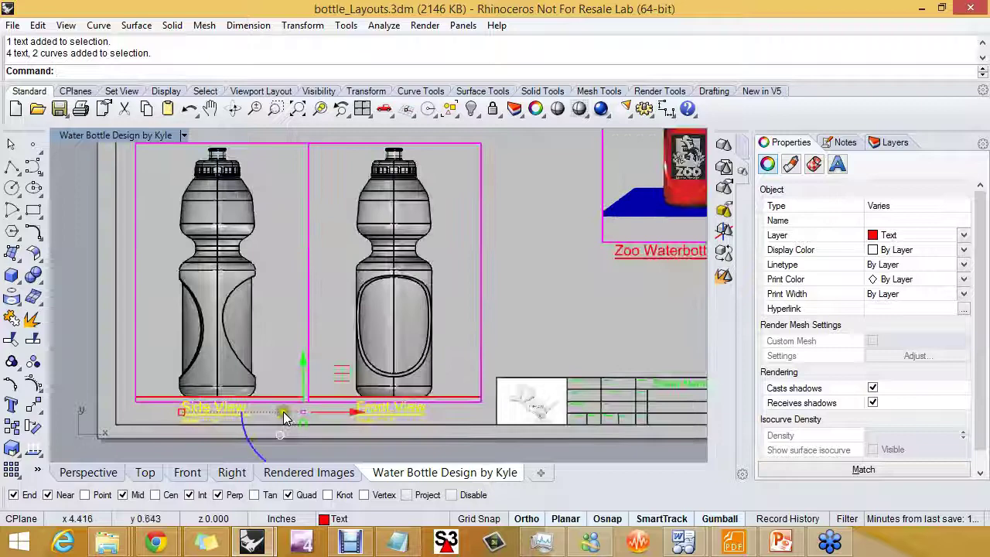
pyautogui.moveTo(300, 381); pyautogui.dragTo(258, 414, button='right')
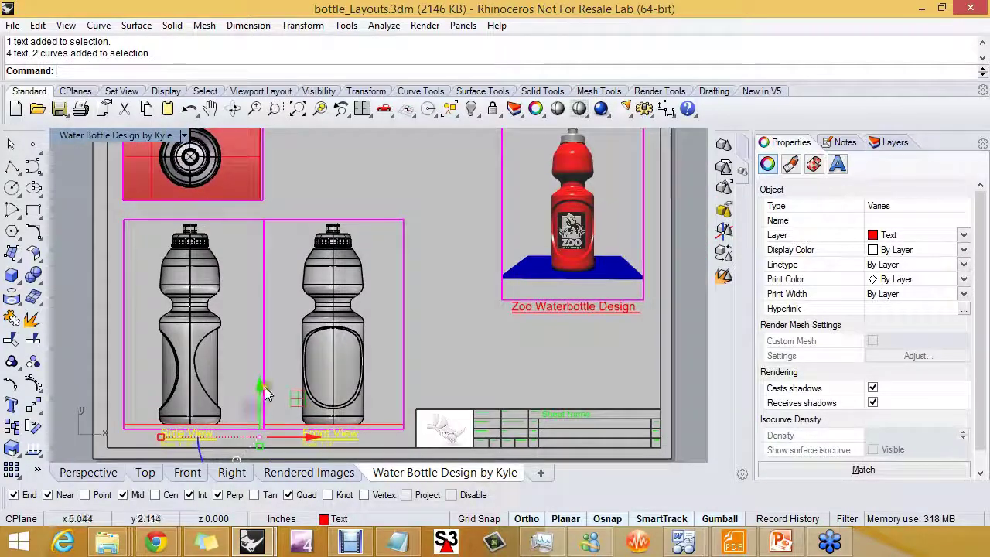
pyautogui.moveTo(258, 387); pyautogui.dragTo(270, 159)
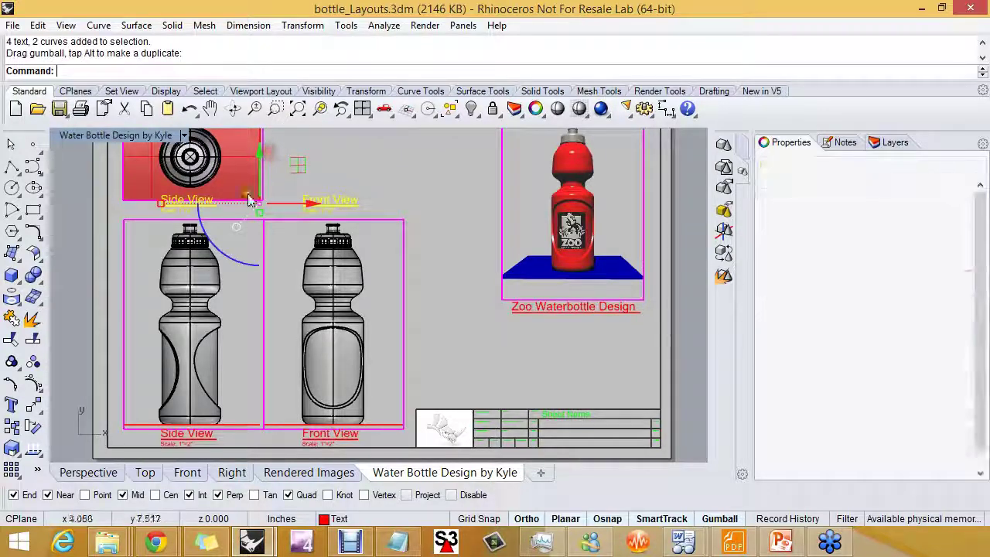
# Raise the lower edge of the top-view detail frame so it sits just above the copied title
pyautogui.scroll(2, 259, 224)
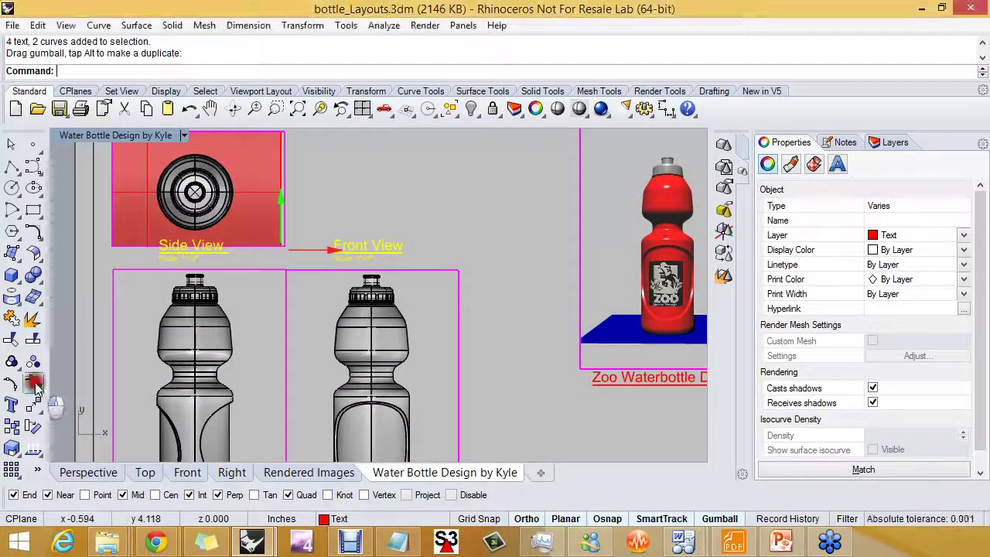
pyautogui.click(281, 244)
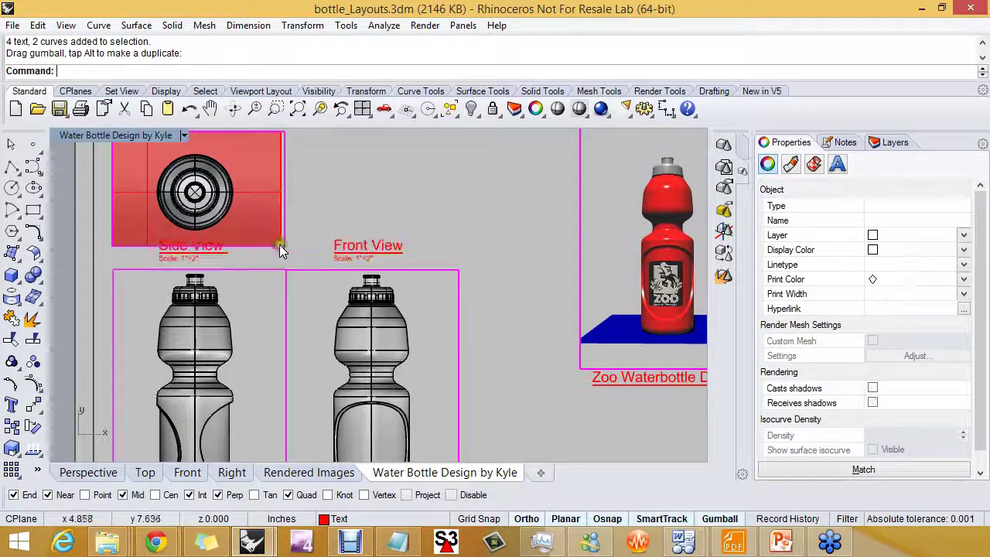
pyautogui.click(286, 237)
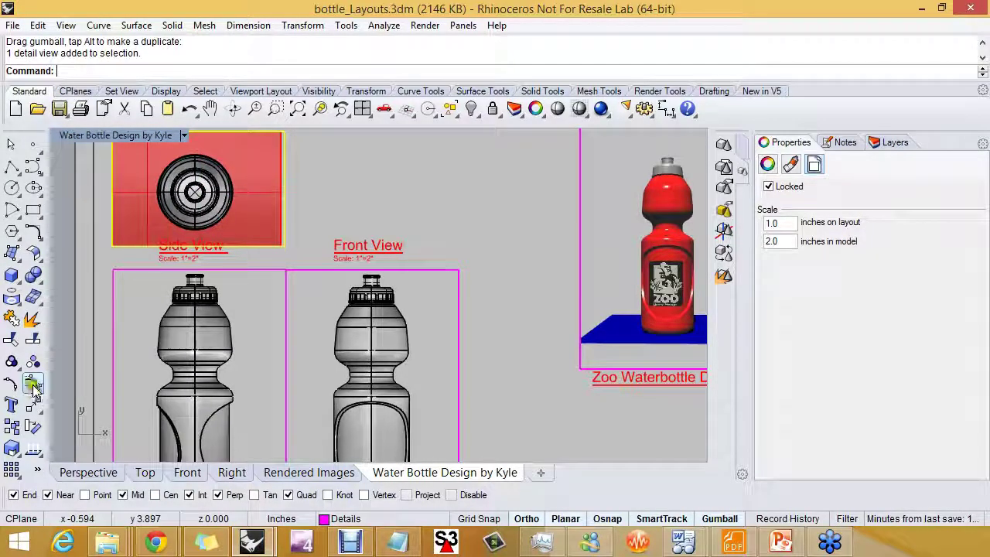
pyautogui.click(33, 402)
pyautogui.click(284, 245)
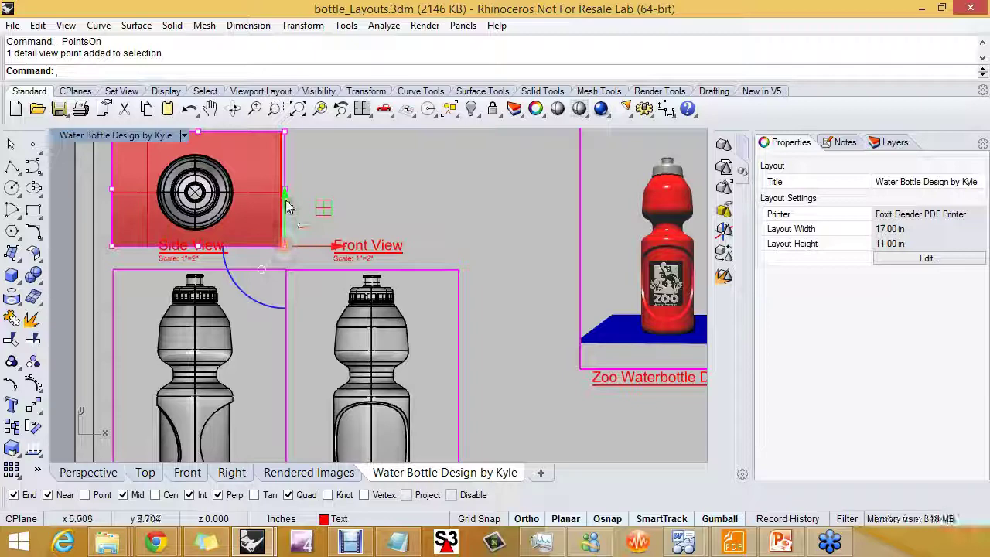
pyautogui.moveTo(284, 195); pyautogui.dragTo(287, 184)
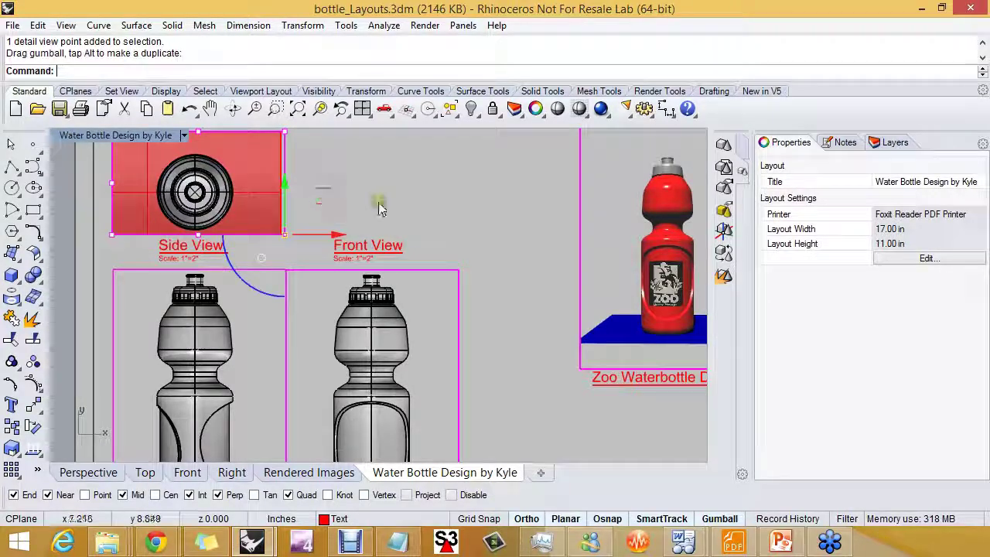
pyautogui.press('Escape')
# Change the copied title below the top-view detail to Top View
pyautogui.moveTo(332, 259); pyautogui.dragTo(283, 294, button='right')
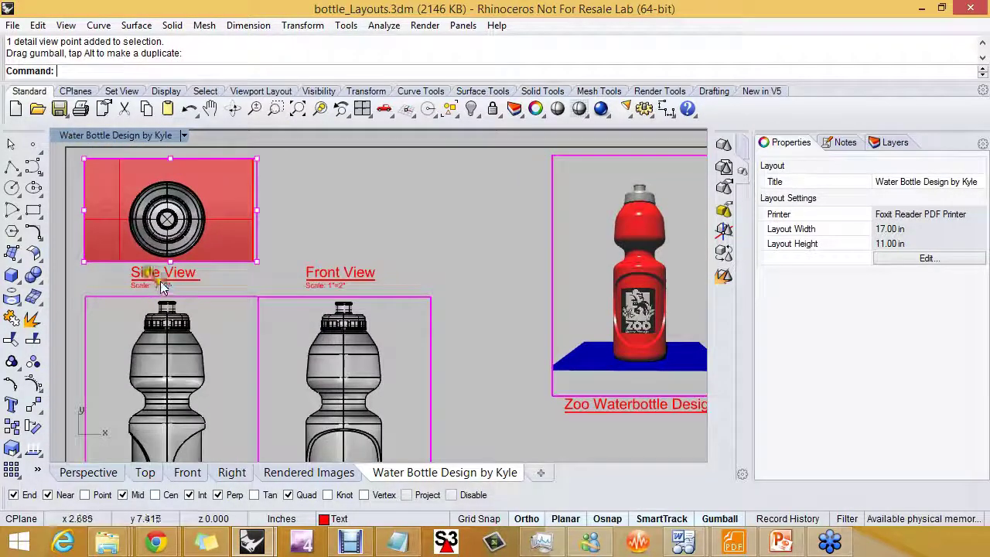
pyautogui.doubleClick(152, 277)
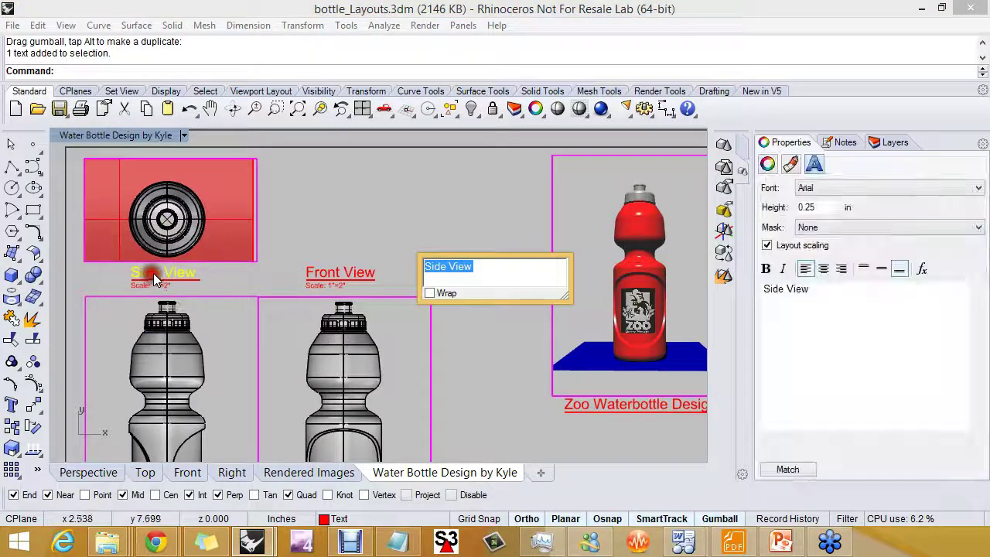
pyautogui.doubleClick(449, 267)
pyautogui.press('BackSpace')
pyautogui.write('Top')
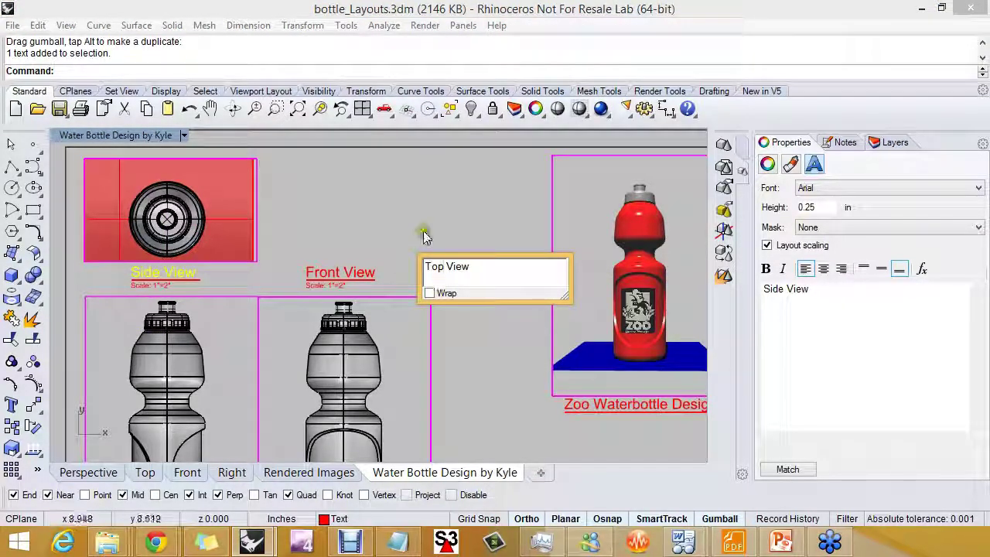
pyautogui.click(363, 177)
pyautogui.press('Escape')
# Copy the front bottle detail vertically upward so its upper edge aligns with the top-view detail beside it
pyautogui.scroll(-2, 387, 352)
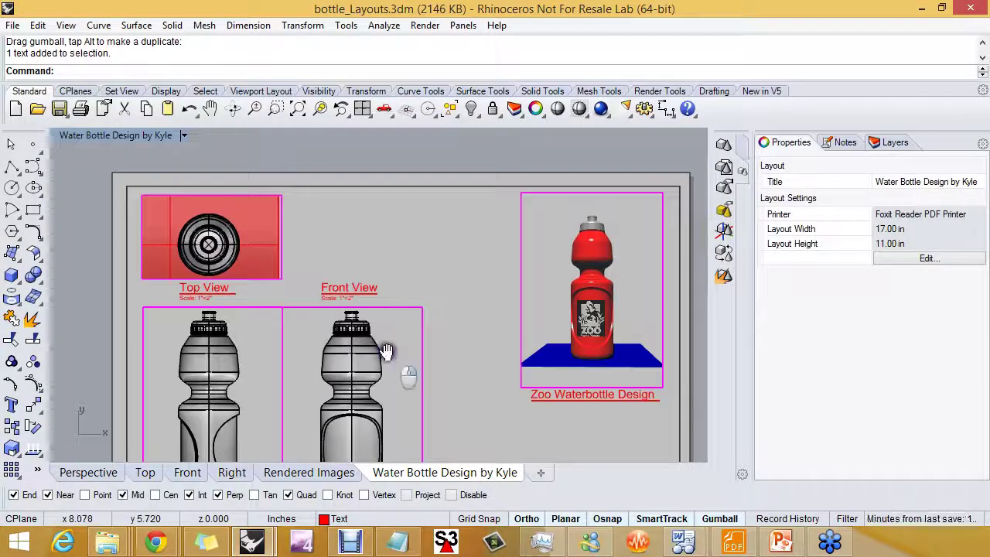
pyautogui.moveTo(387, 352); pyautogui.dragTo(371, 356, button='right')
pyautogui.click(375, 316)
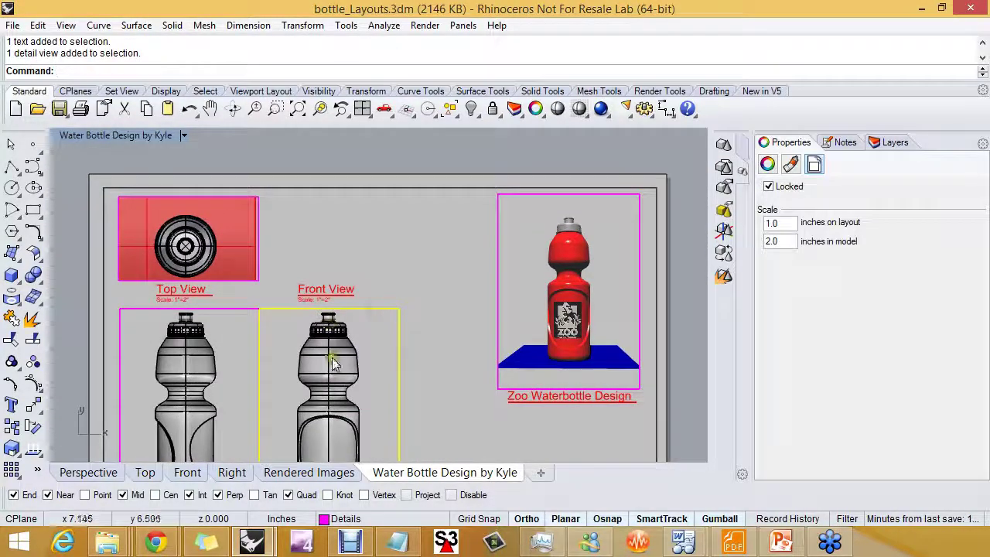
pyautogui.moveTo(366, 399); pyautogui.dragTo(348, 362, button='right')
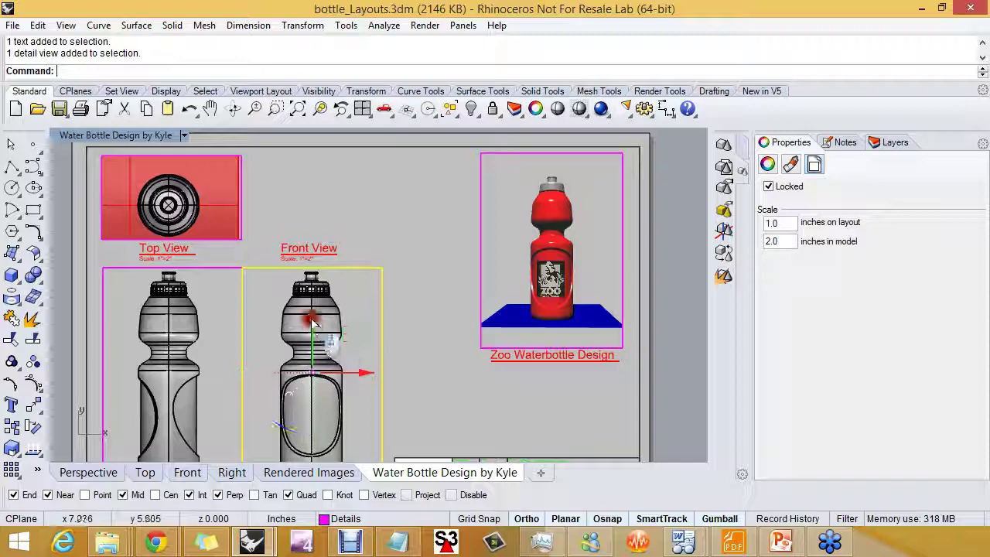
pyautogui.moveTo(312, 317); pyautogui.dragTo(320, 211)
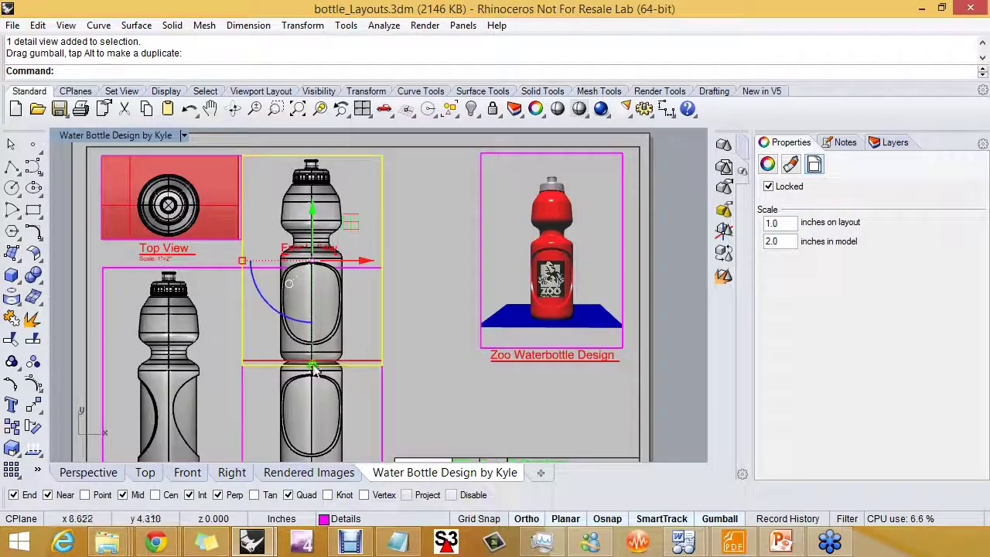
# Shorten the copied bottle detail by raising its lower edge to match the top-view detail's lower edge
pyautogui.click(32, 382)
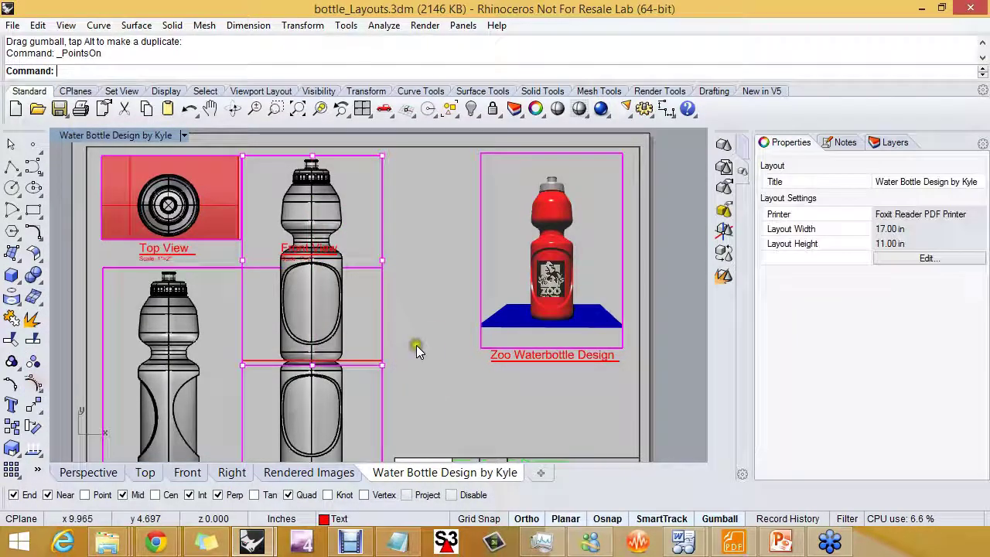
pyautogui.click(379, 366)
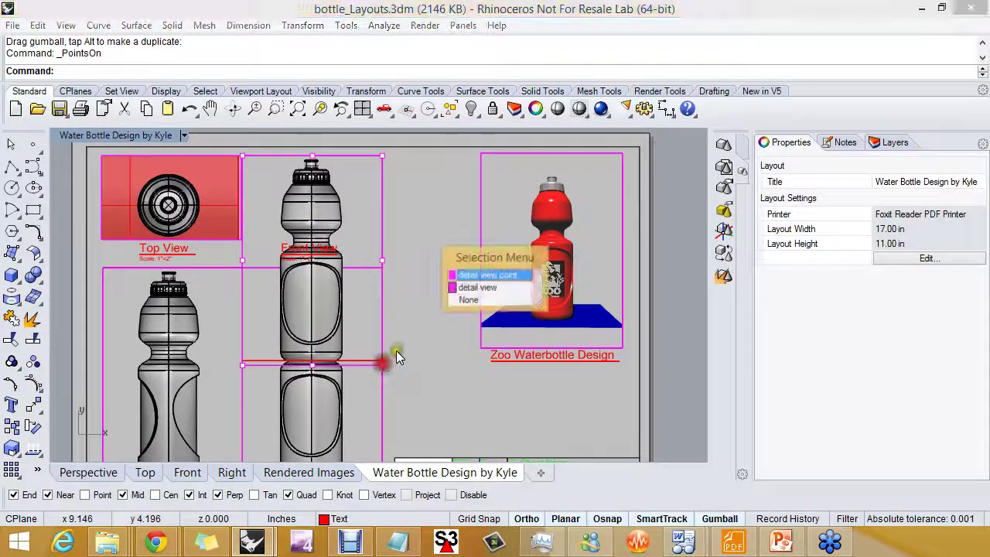
pyautogui.click(474, 277)
pyautogui.moveTo(390, 316); pyautogui.dragTo(391, 191)
pyautogui.click(223, 241)
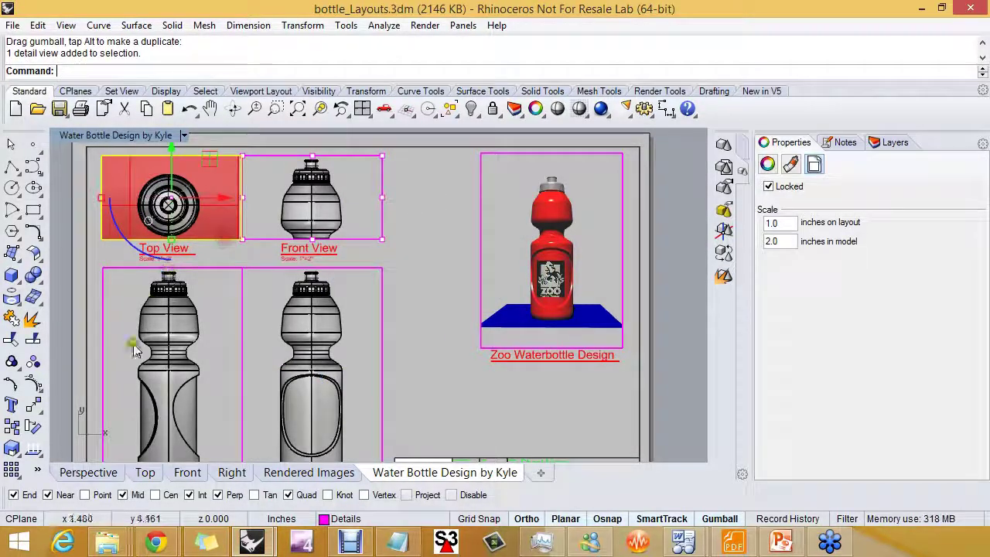
pyautogui.press('Escape')
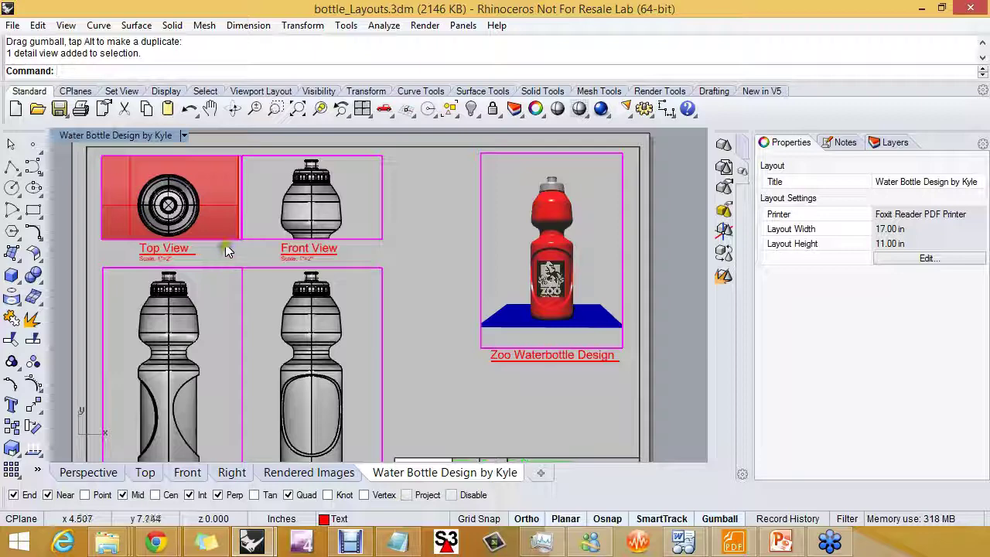
# Narrow the top-view detail frame from both sides so it fits closer around the bottle's top view
pyautogui.click(226, 248)
pyautogui.click(32, 362)
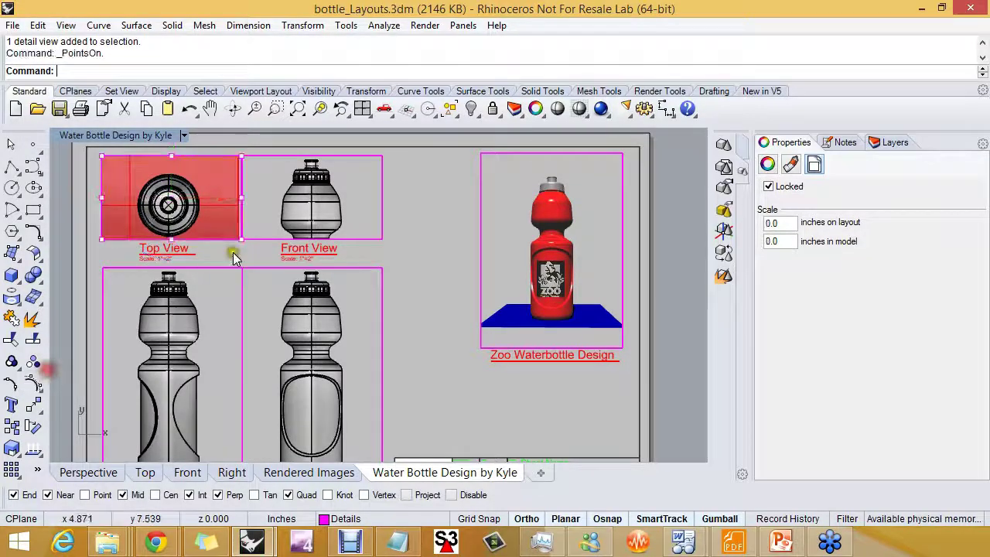
pyautogui.click(241, 239)
pyautogui.moveTo(294, 241); pyautogui.dragTo(249, 243)
pyautogui.click(101, 239)
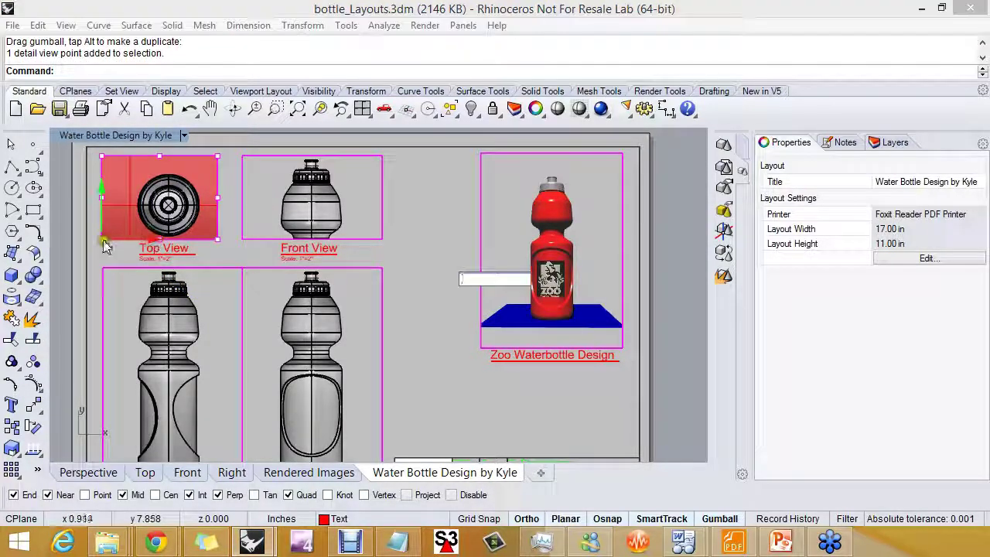
pyautogui.moveTo(101, 239); pyautogui.dragTo(118, 240)
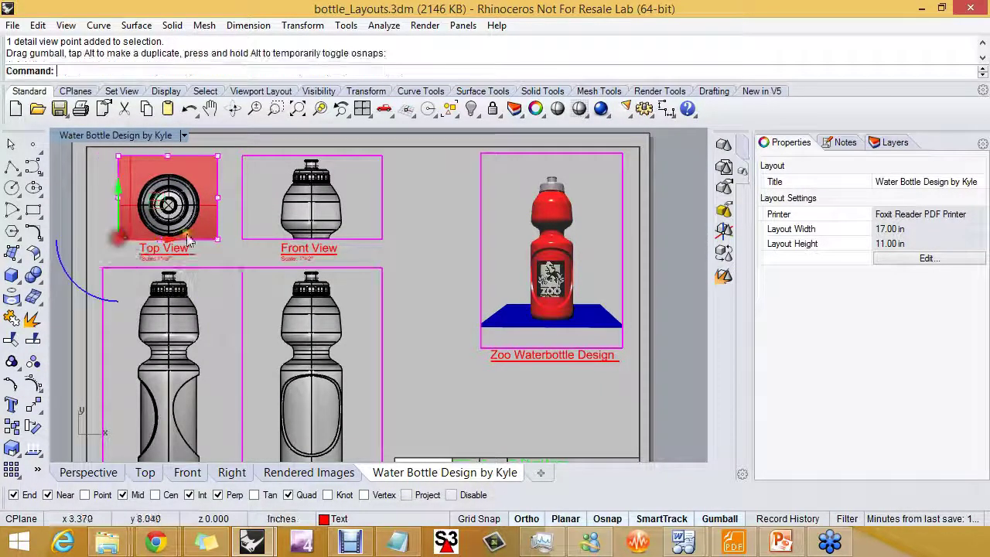
# Unlock the shortened bottle detail and pan the bottle lower inside its frame
pyautogui.doubleClick(354, 211)
pyautogui.moveTo(351, 194); pyautogui.dragTo(350, 196, button='right')
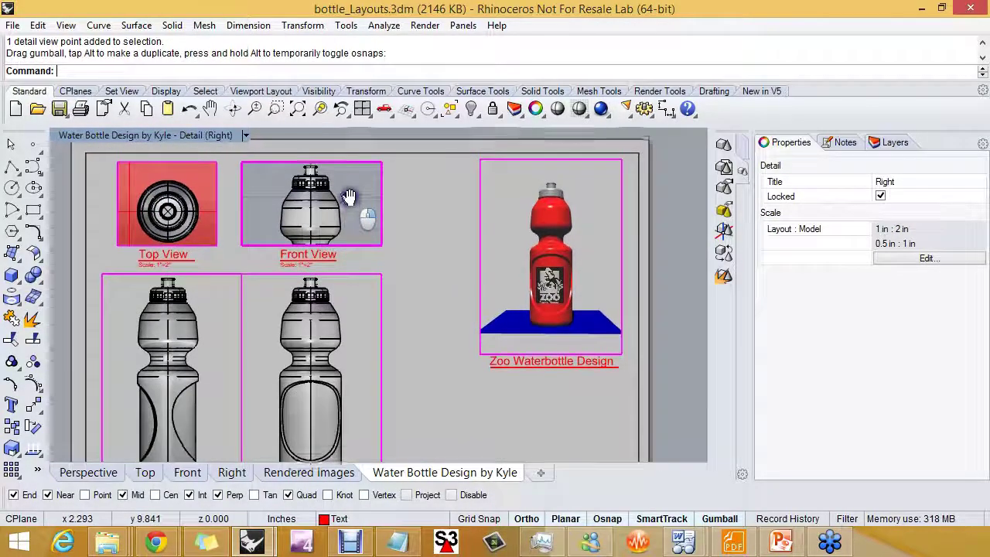
pyautogui.doubleClick(405, 213)
pyautogui.click(385, 215)
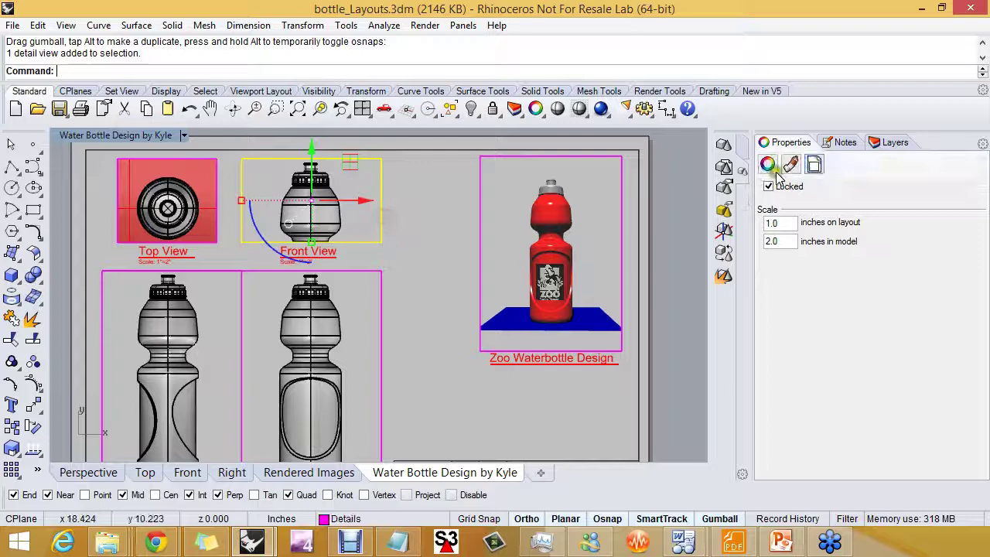
pyautogui.click(769, 187)
pyautogui.moveTo(349, 214)
pyautogui.mouseDown(button='right')
pyautogui.moveTo(364, 215)
pyautogui.moveTo(356, 225)
pyautogui.mouseUp(button='right')
pyautogui.doubleClick(358, 215)
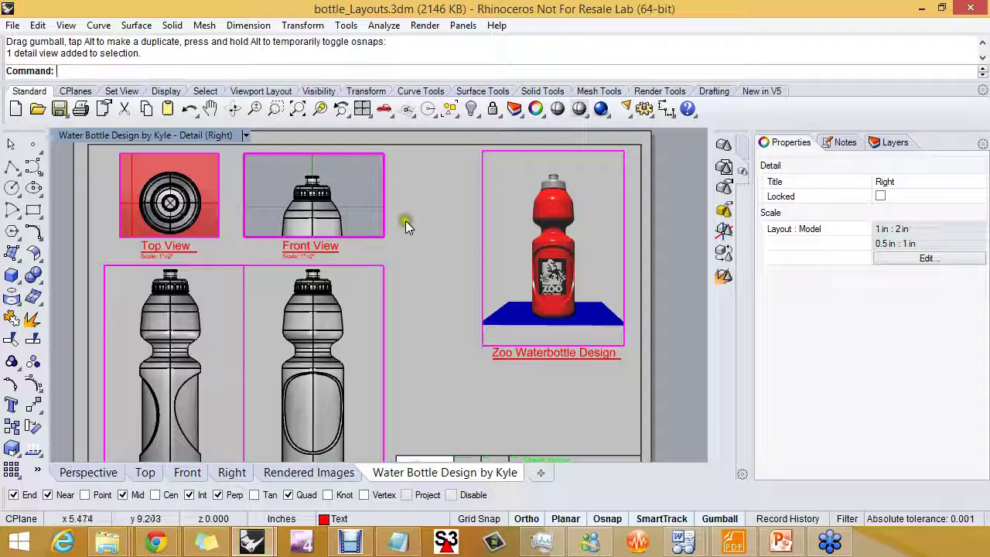
# Return to the layout and lock the shortened bottle detail again
pyautogui.doubleClick(406, 220)
pyautogui.click(386, 219)
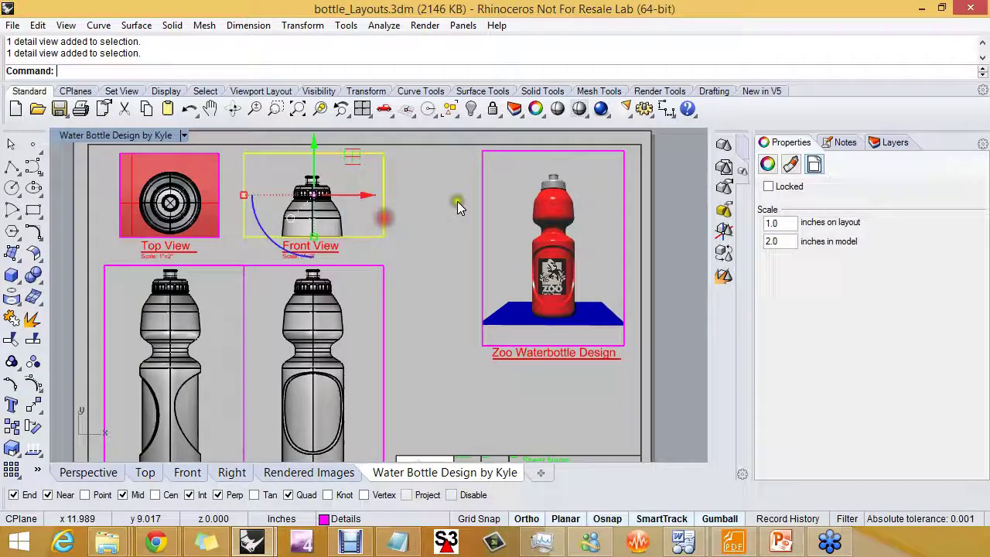
pyautogui.click(765, 187)
# Hide the bottle body polysurface in the shortened detail only, using HideInDetail, and return to the layout
pyautogui.doubleClick(362, 208)
pyautogui.click(339, 213)
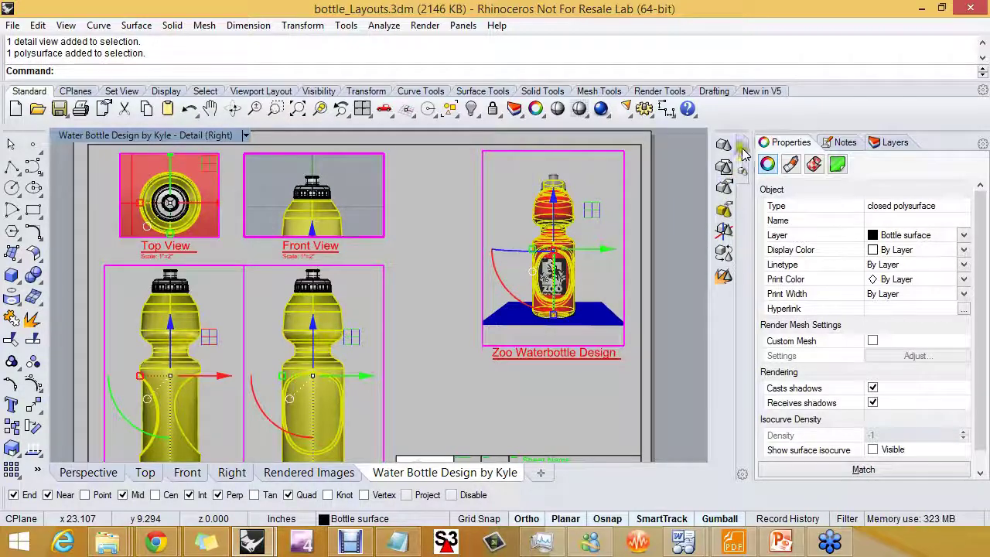
pyautogui.click(723, 230)
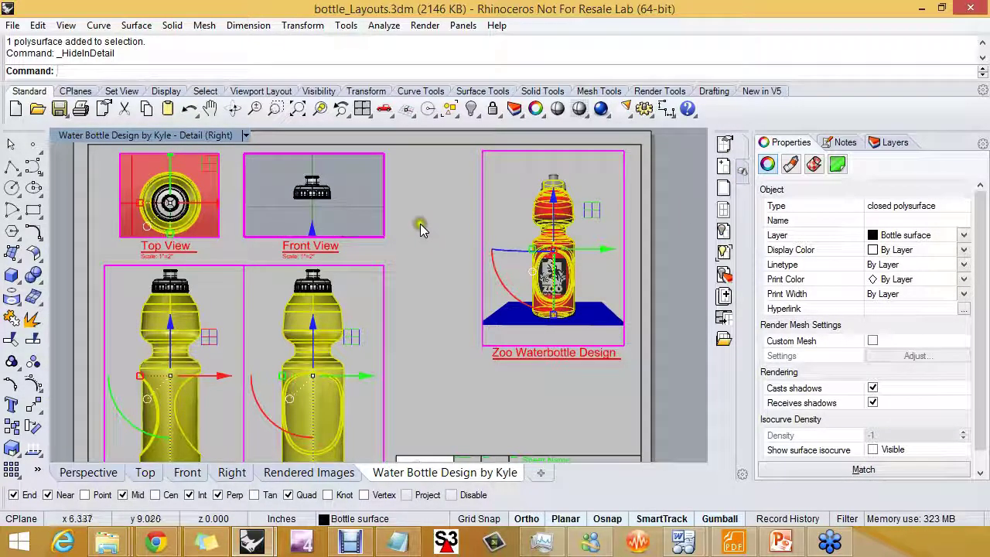
pyautogui.doubleClick(414, 225)
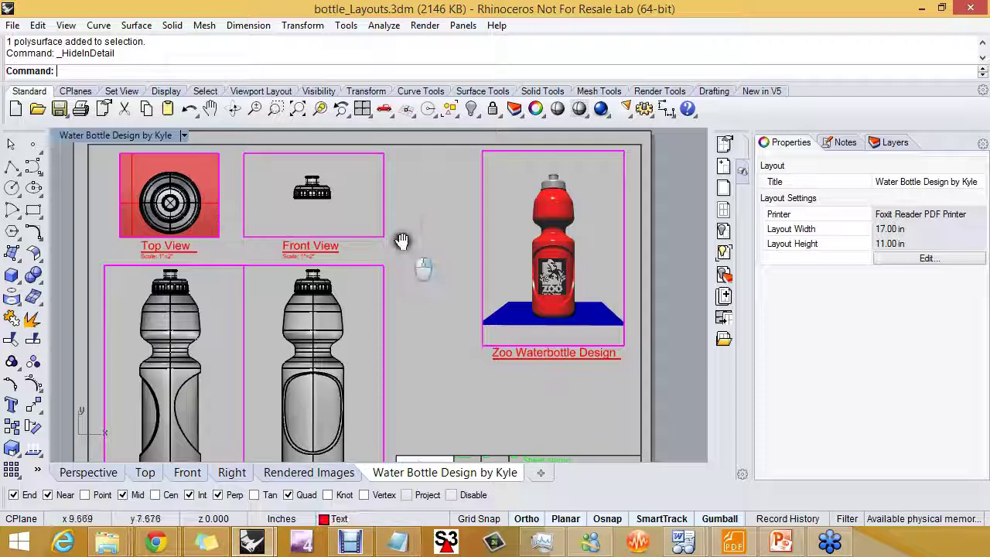
# Activate the cap-only front view detail and check its detail-specific columns in the layer list
pyautogui.moveTo(402, 242)
pyautogui.mouseDown(button='right')
pyautogui.moveTo(413, 214)
pyautogui.moveTo(425, 224)
pyautogui.moveTo(409, 249)
pyautogui.mouseUp(button='right')
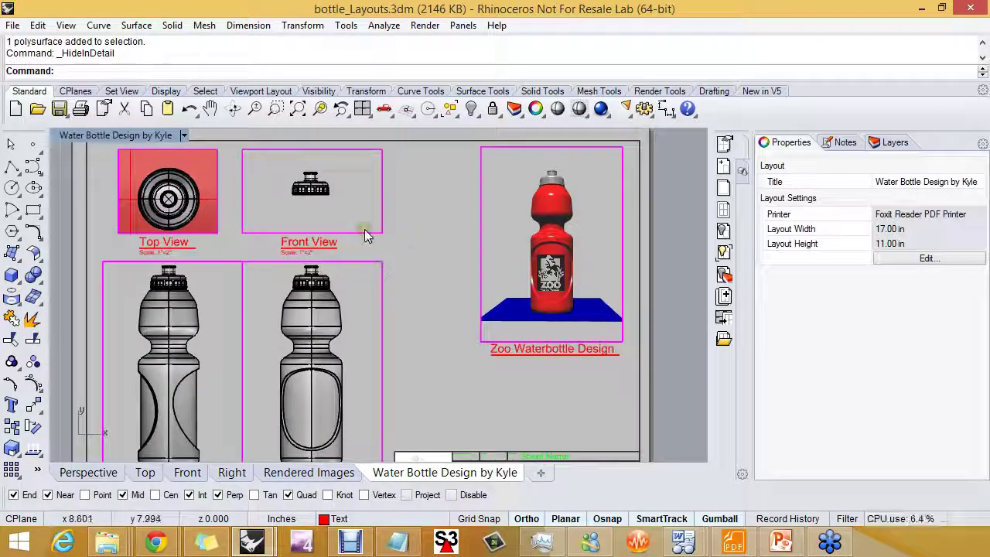
pyautogui.doubleClick(357, 198)
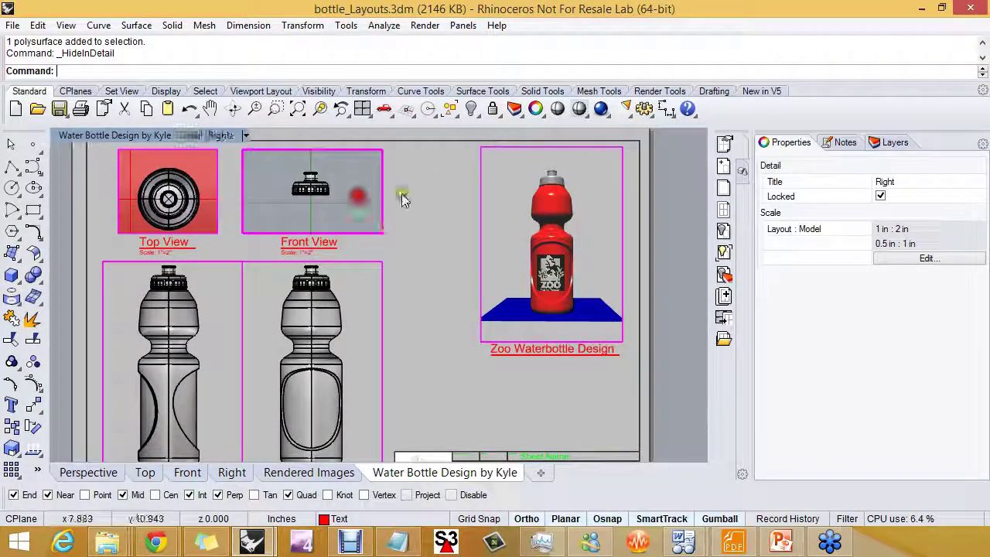
pyautogui.click(894, 143)
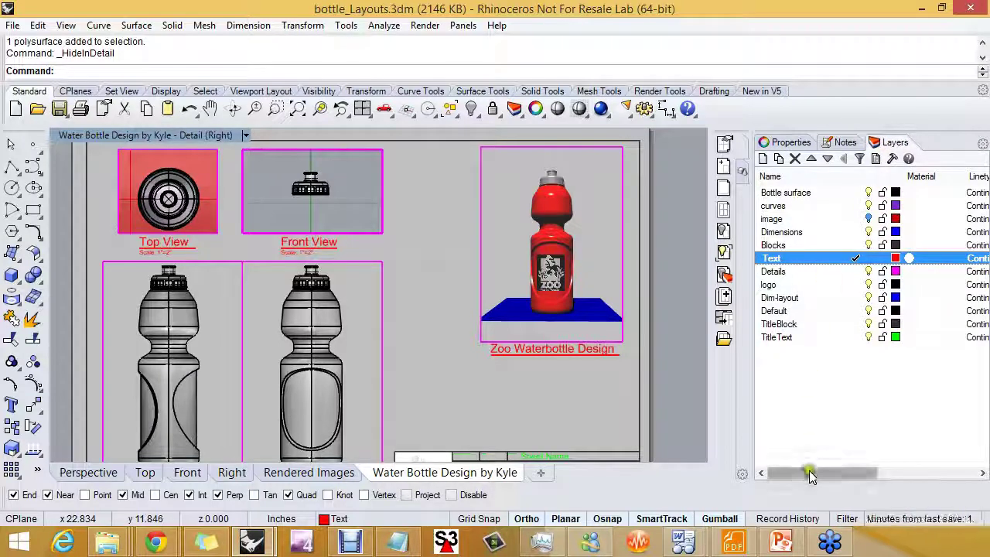
pyautogui.moveTo(810, 475); pyautogui.dragTo(911, 472)
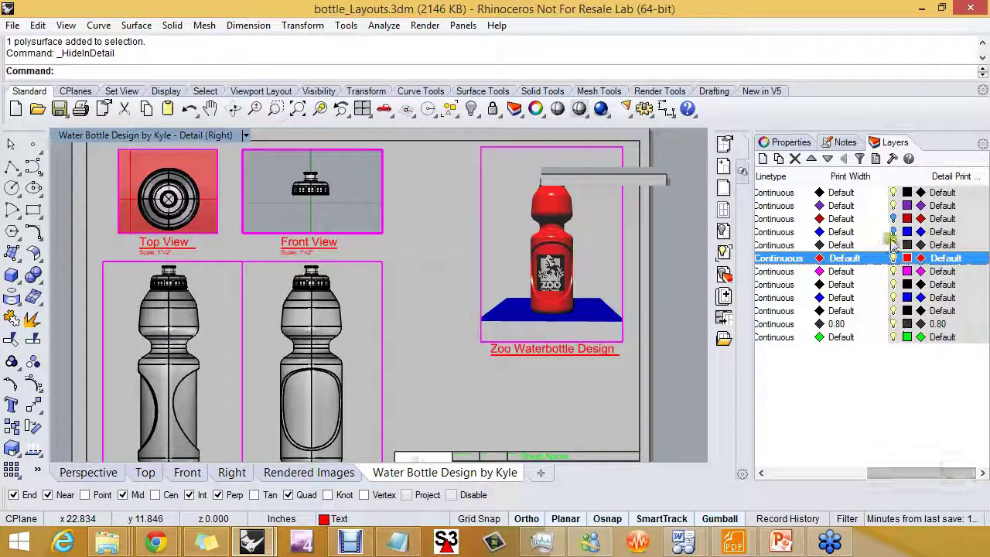
pyautogui.moveTo(888, 472); pyautogui.dragTo(774, 475)
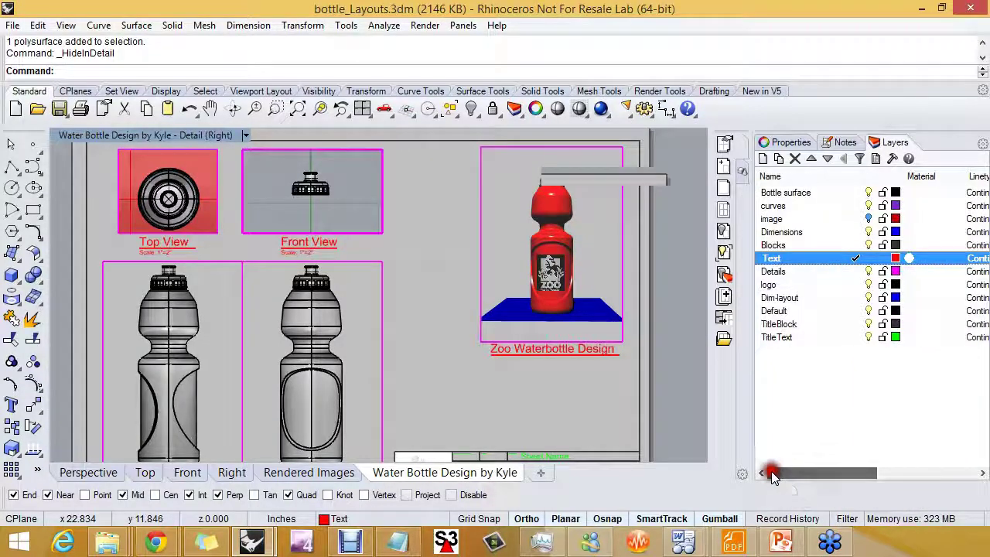
# Limit the layer list to detail layer settings and turn on the Dimensions layer in the cap detail only
pyautogui.click(877, 159)
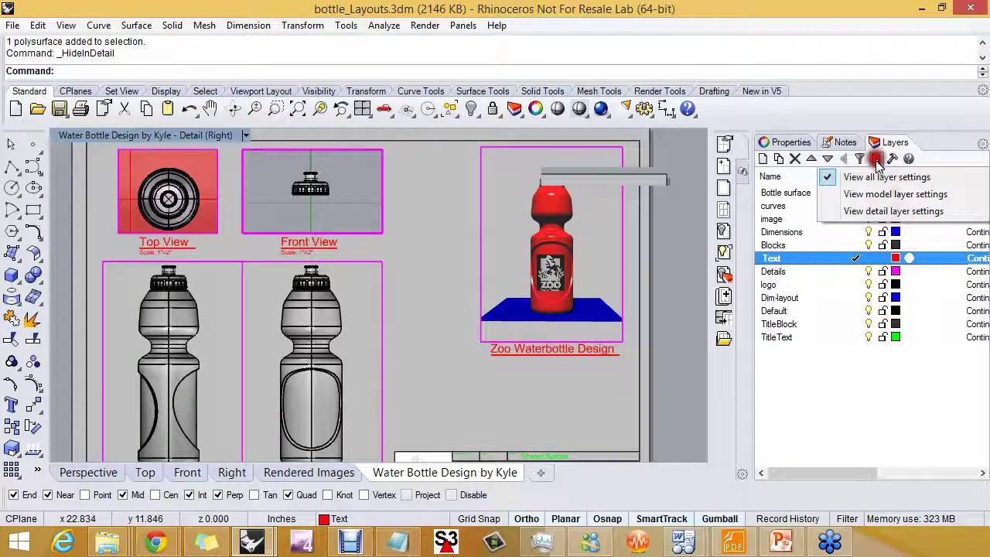
pyautogui.click(863, 213)
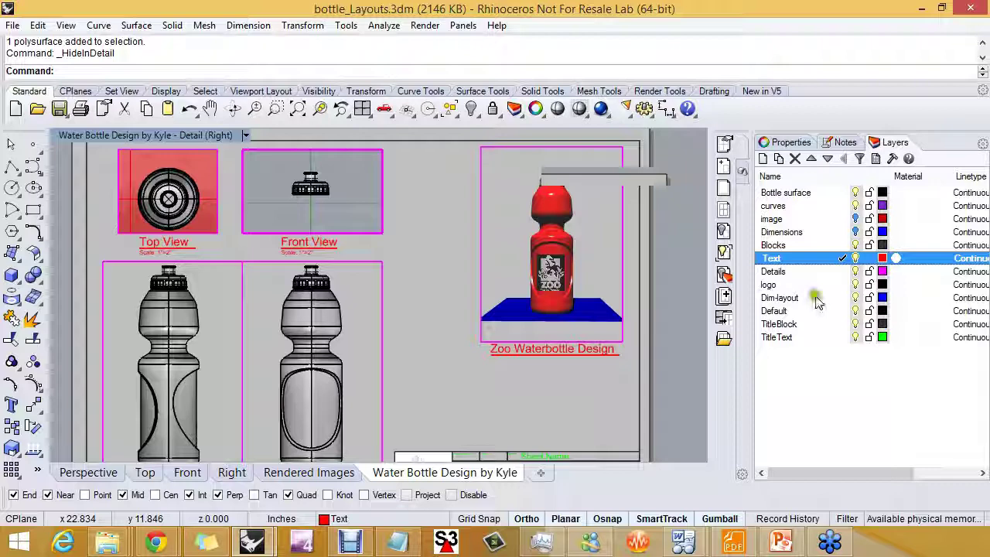
pyautogui.click(809, 232)
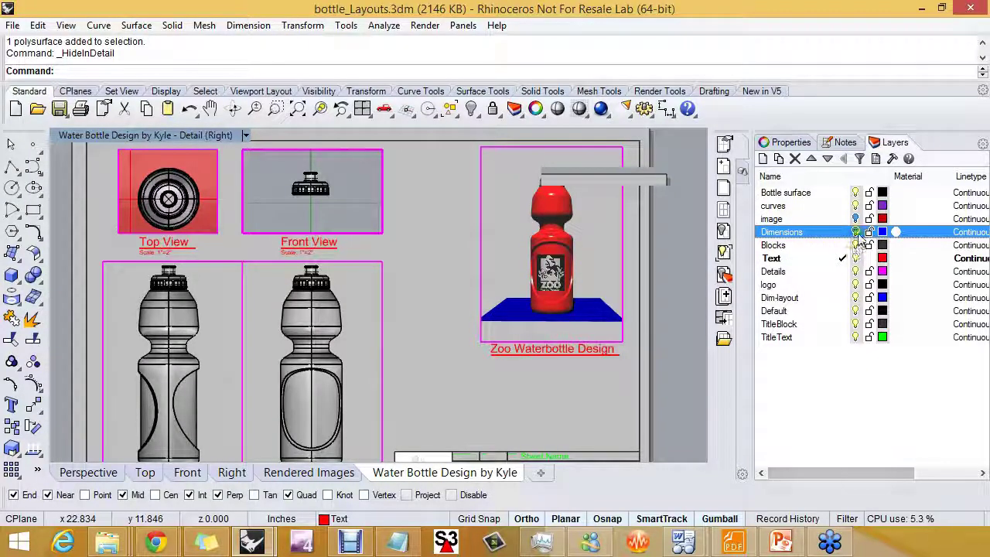
pyautogui.click(856, 232)
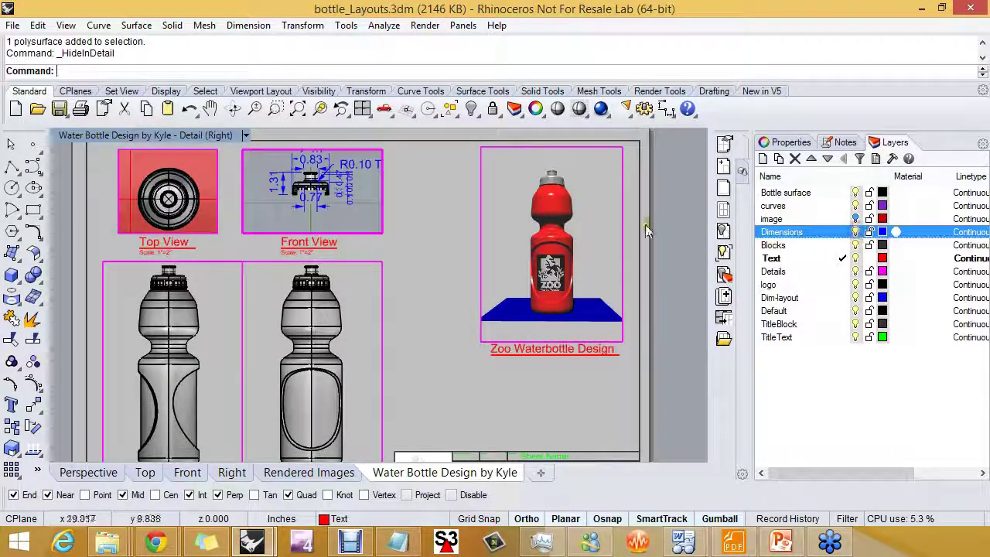
# Unlock the cap detail and pan its contents slightly lower so the upper dimensions fit inside the frame
pyautogui.click(383, 219)
pyautogui.click(793, 144)
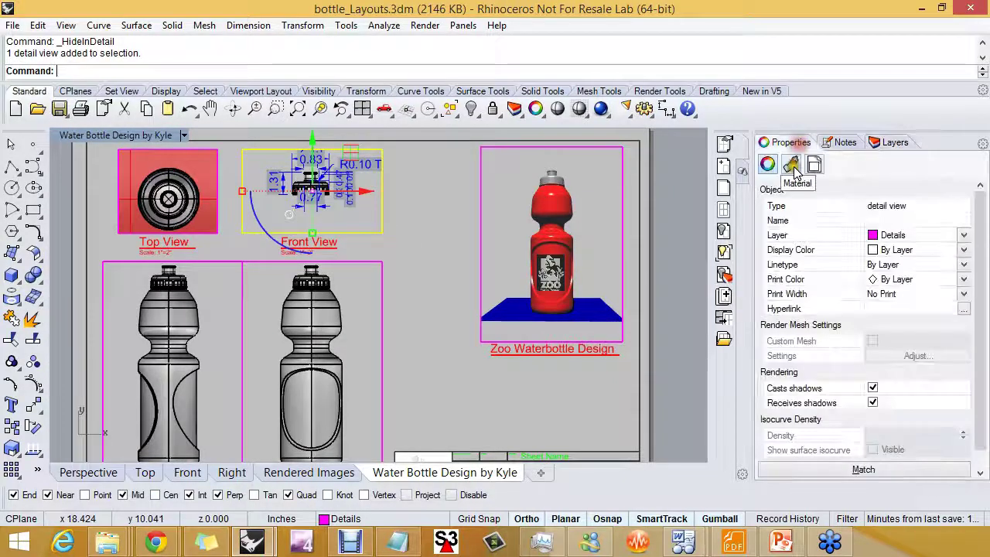
pyautogui.click(814, 164)
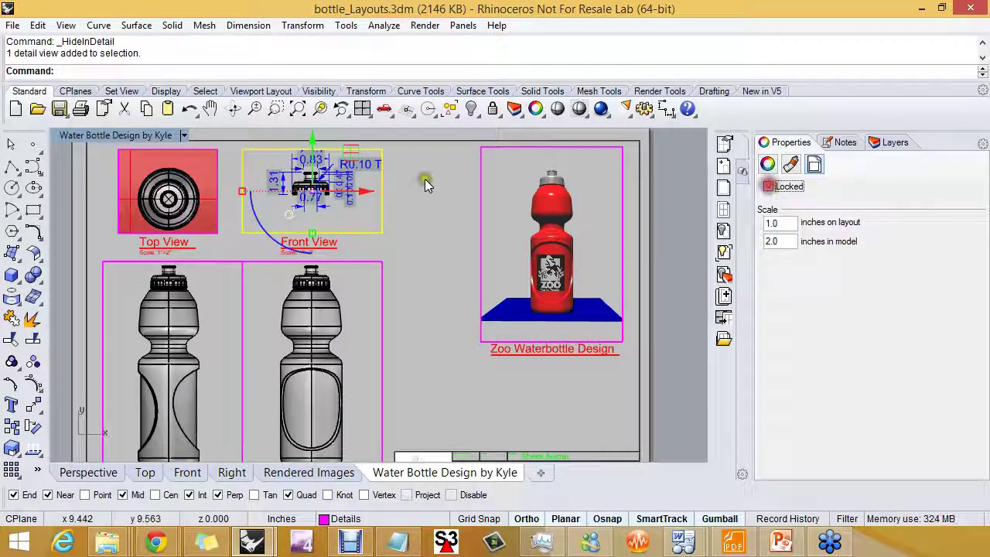
pyautogui.moveTo(329, 213); pyautogui.dragTo(334, 188, button='right')
pyautogui.doubleClick(334, 203)
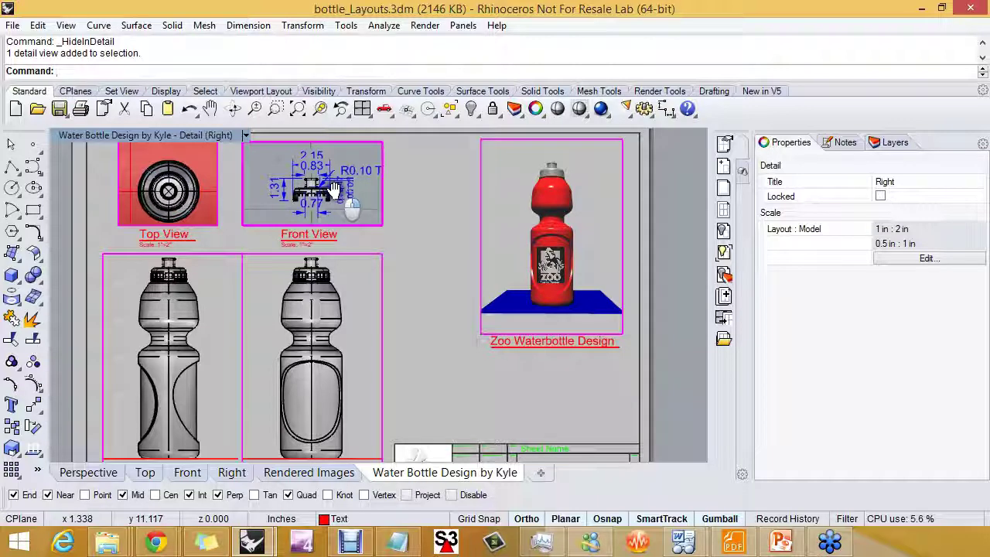
# Return to the layout, lock the cap detail again and deselect it
pyautogui.doubleClick(399, 200)
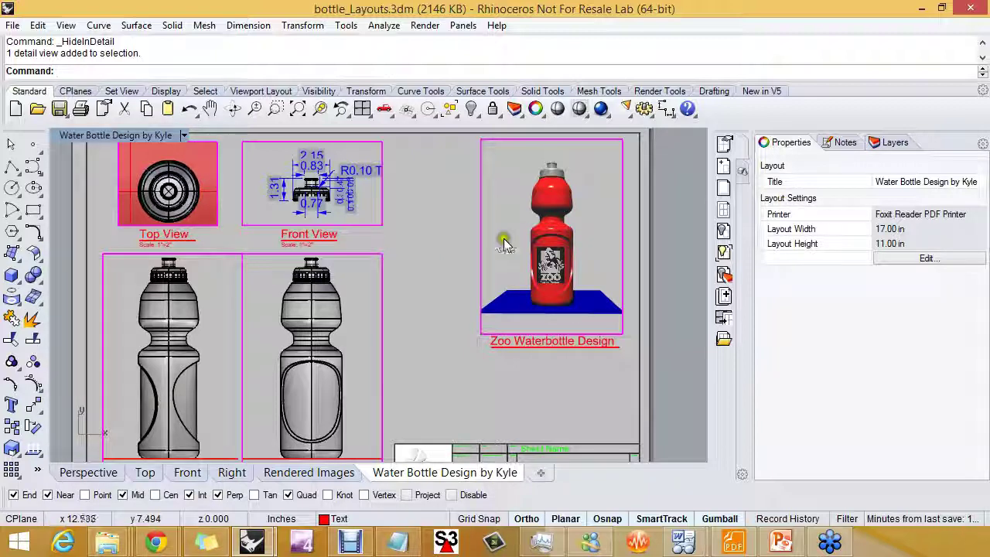
pyautogui.click(381, 201)
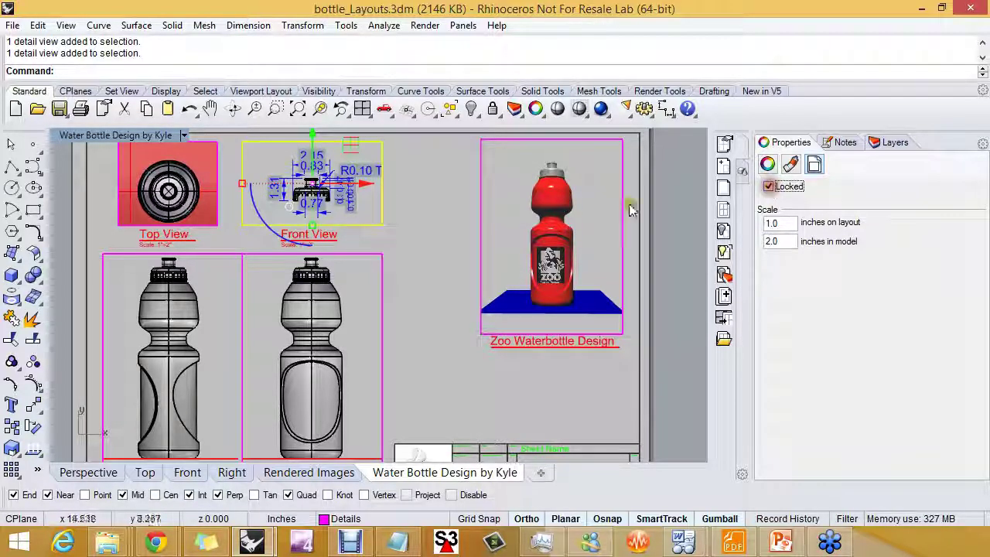
pyautogui.click(427, 243)
pyautogui.moveTo(400, 247); pyautogui.dragTo(418, 227, button='right')
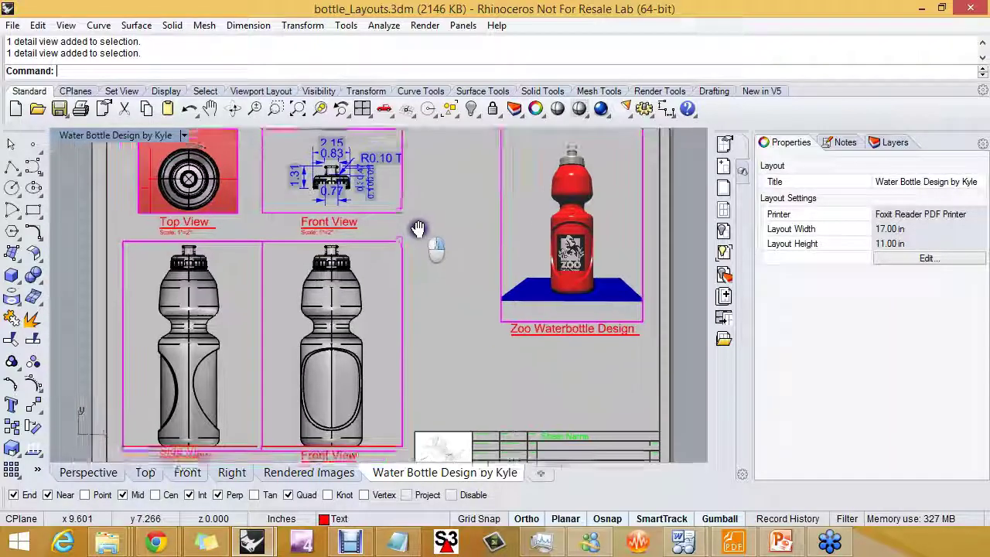